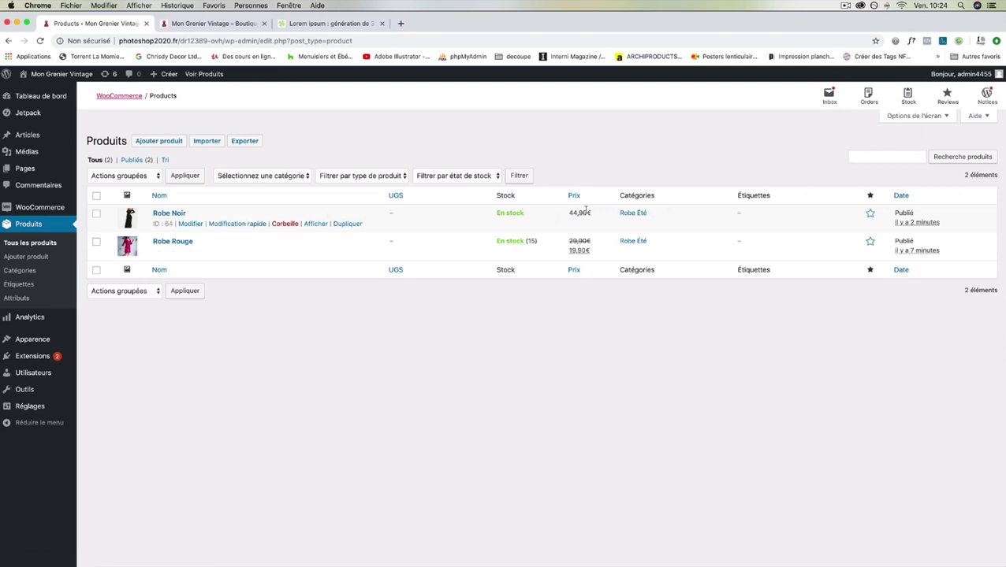
Step: Create a new product and name it "Robe Soirée"
left_click(171, 142)
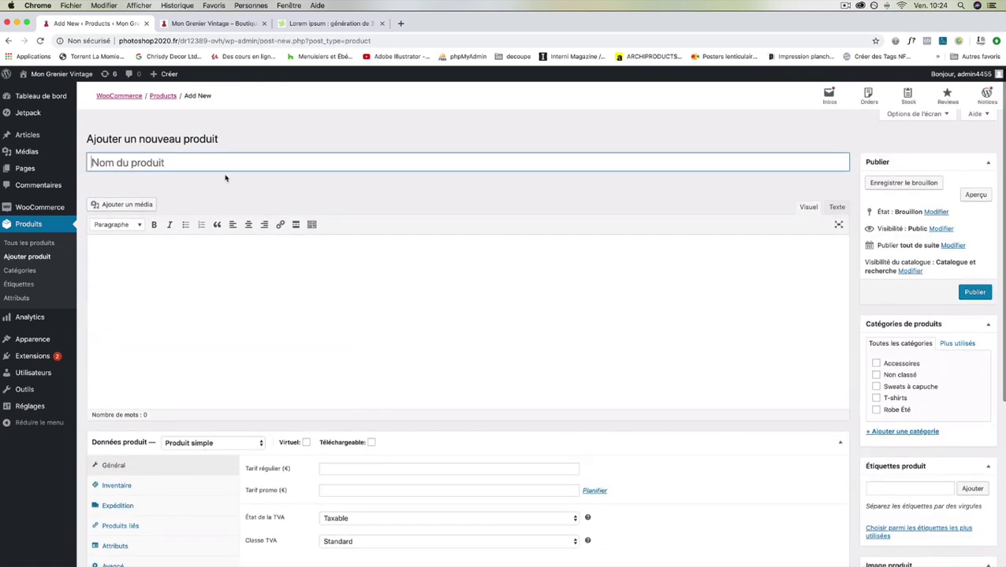
type("Robe O")
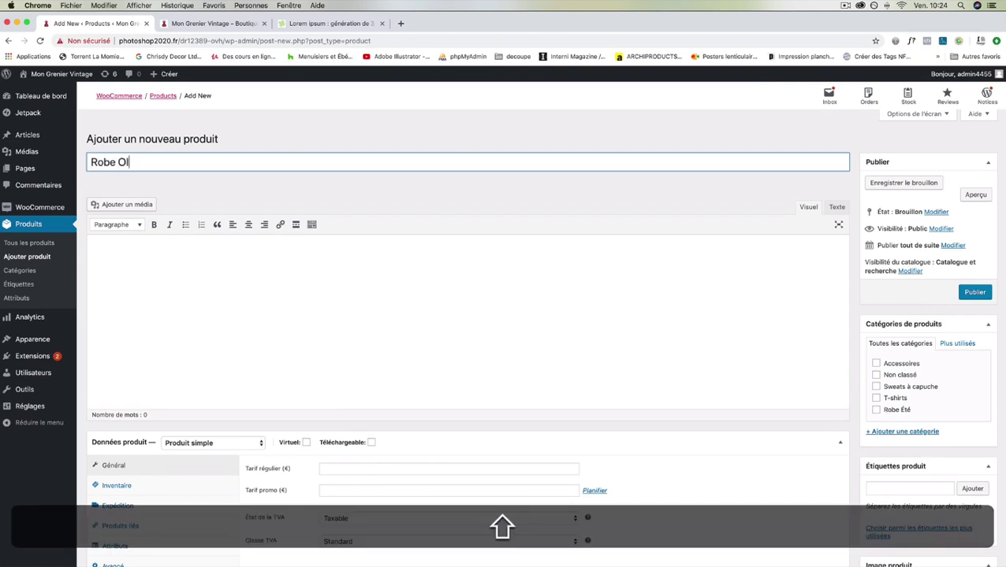
key("BackSpace")
type("Soirée")
Step: Fill the product description with the placeholder paragraph beginning "Et quoniam mirari posse quosdam peregrinos" and copy it into the short description
left_click(244, 323)
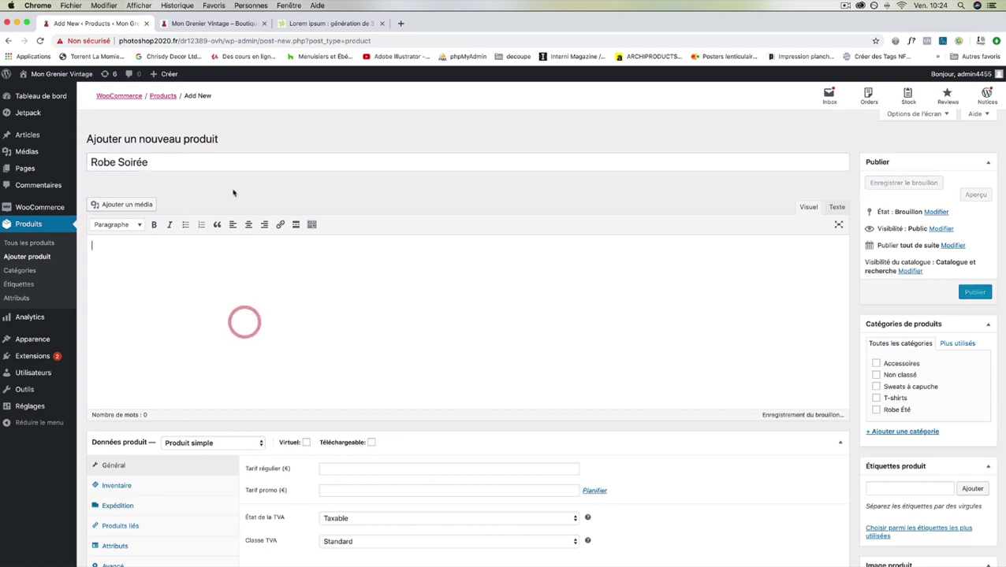
type("Et quoniam mirari posse quosdam peregrinos existimo haec lecturos forsitan, si contigerit, quamobrem cum oratio ad ea monstranda deflexerit quae Romae gererentur, nihil praeter seditiones narratur et tabernas et vilitates harum similis alias, summatim causas perstringam nusquam a veritate sponte propria digressurus.")
left_click_drag(472, 273, 74, 246)
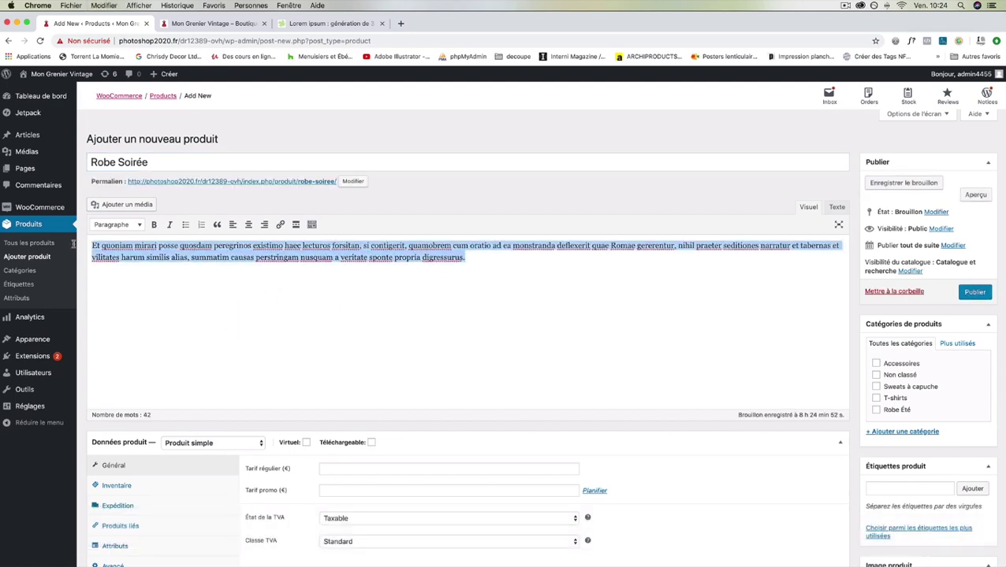
key("super+c")
scroll(177, 292, "down", 5)
left_click(200, 433)
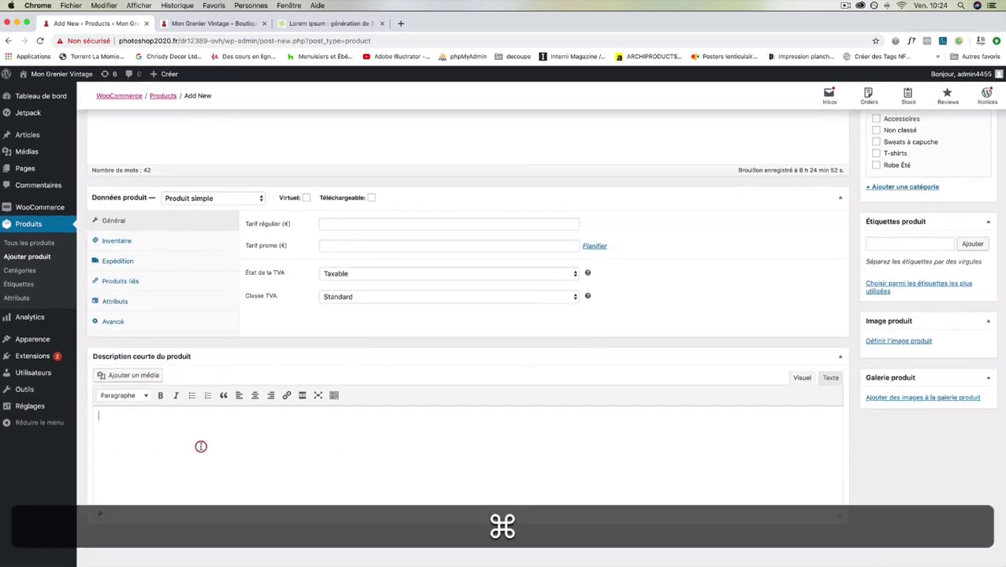
key("super+v")
scroll(173, 130, "up", 10)
Step: Examine where the short and full descriptions appear on the Robe Noir product page in the shop
left_click(205, 23)
scroll(473, 245, "down", 3)
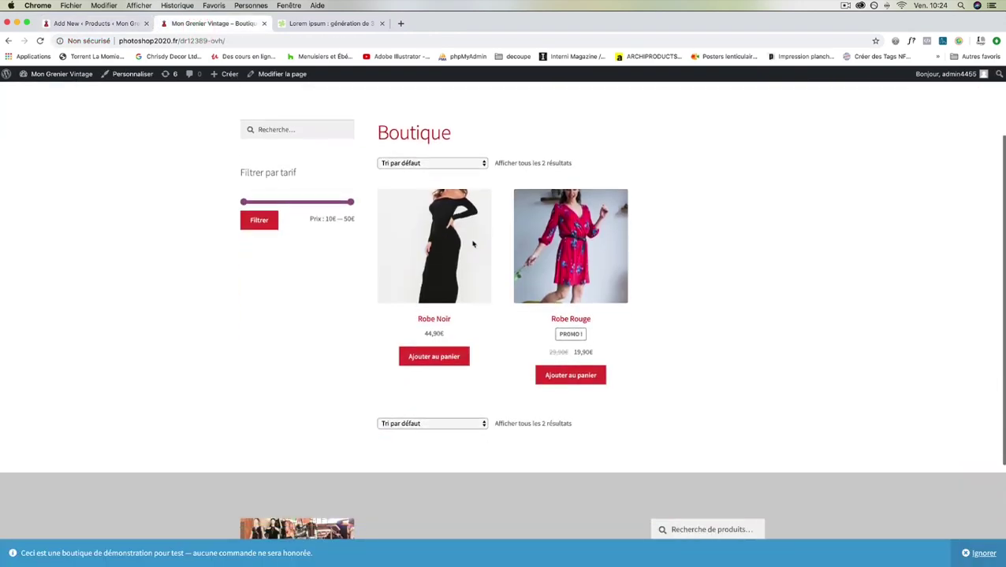
left_click(432, 272)
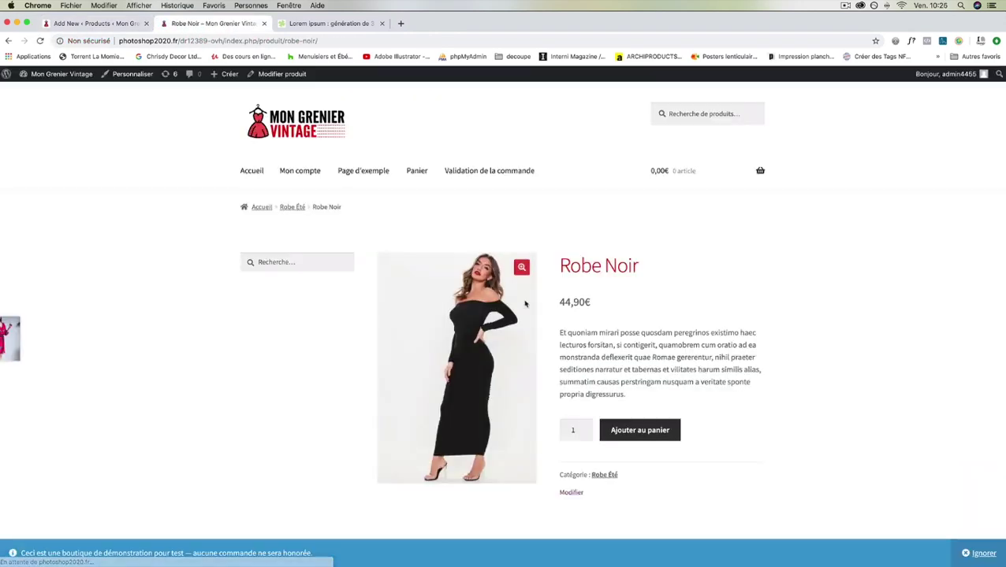
scroll(628, 394, "down", 5)
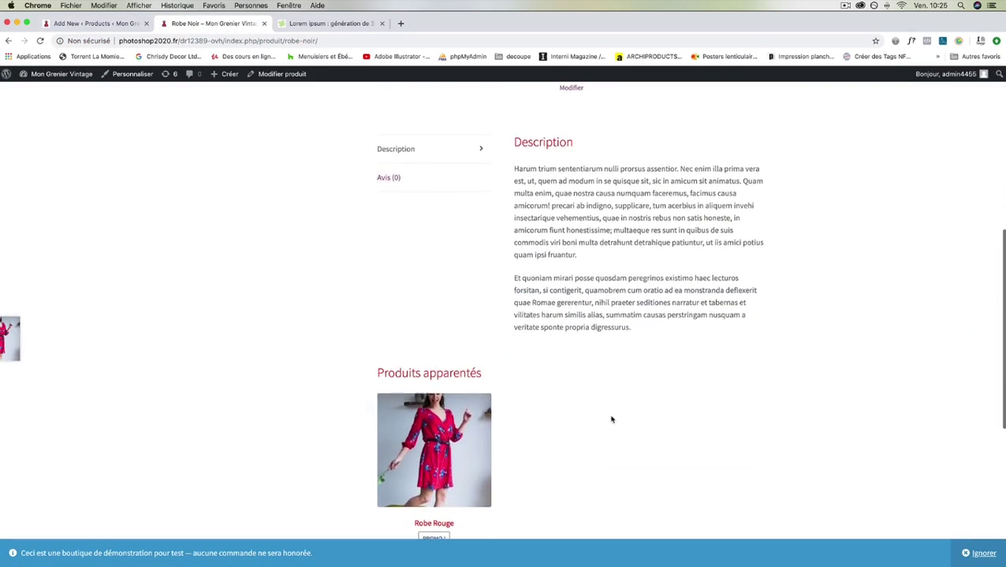
scroll(611, 417, "up", 5)
left_click(93, 23)
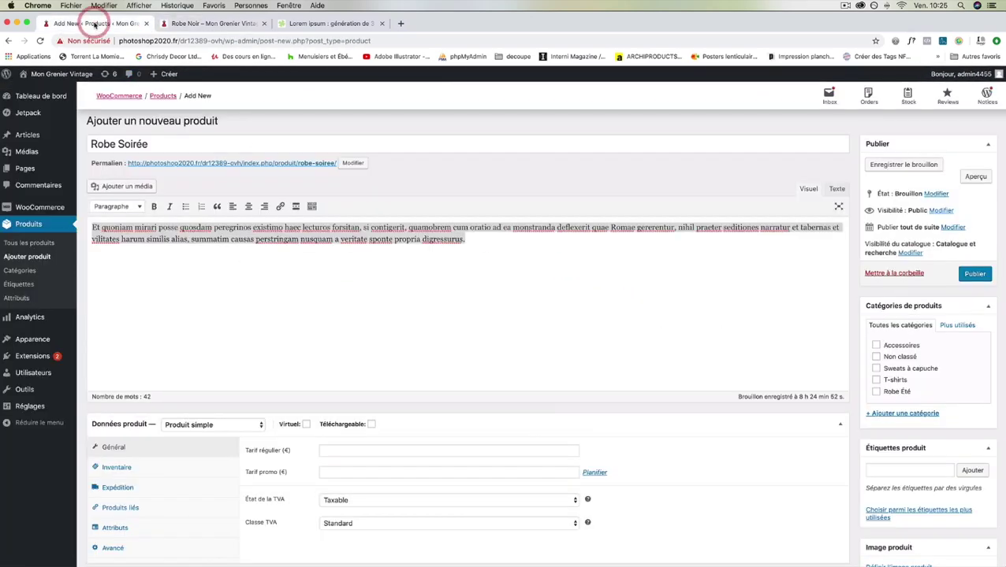
Step: Keep the product type as Produit simple and set the regular price to 74,90 € and the promotional price to 69,90 €
scroll(280, 266, "down", 3)
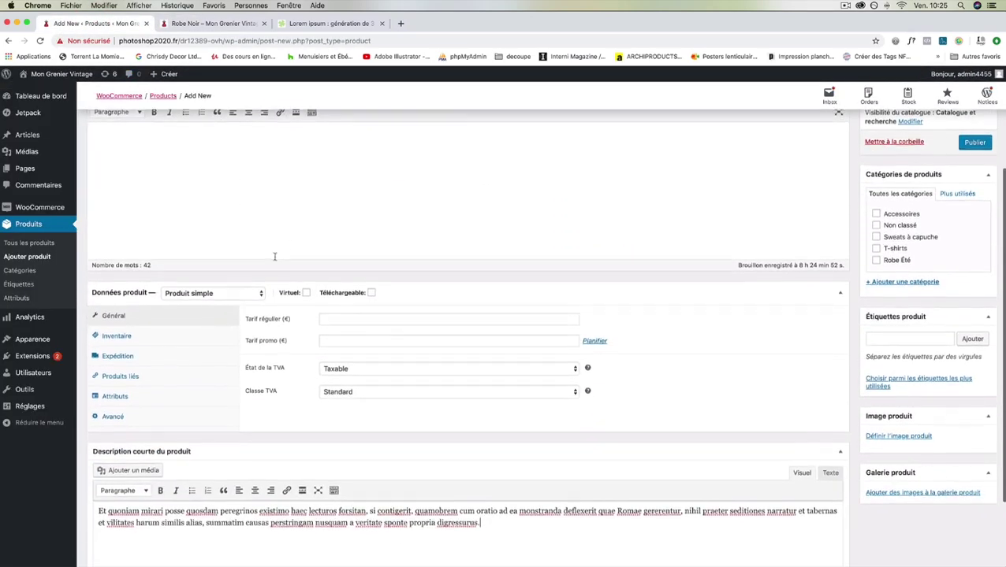
left_click(206, 292)
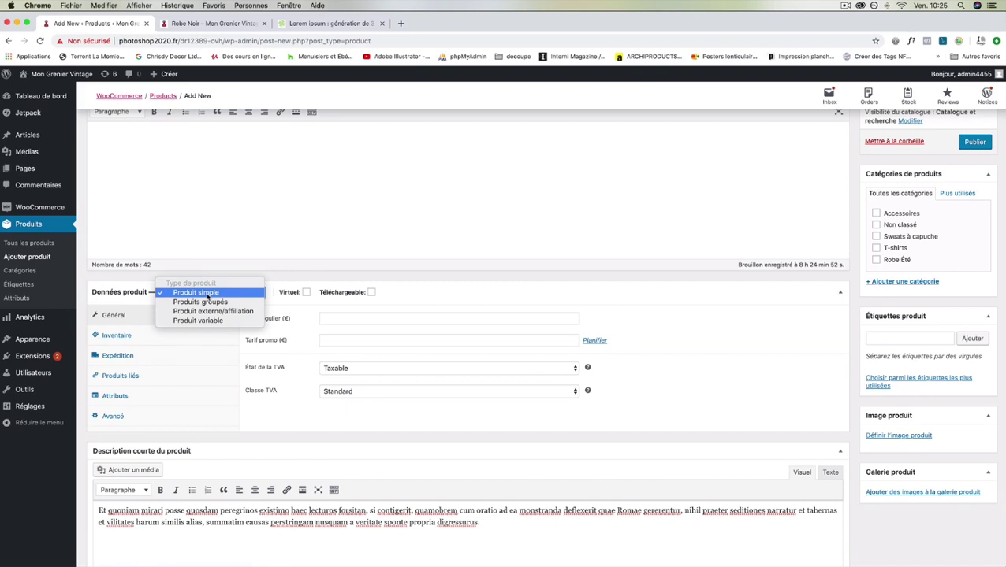
left_click(203, 293)
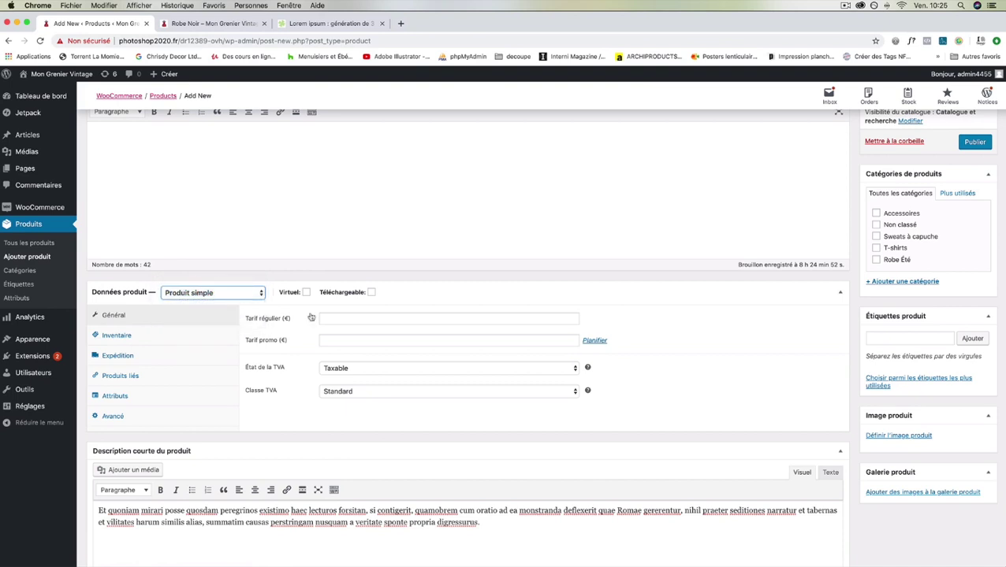
left_click(362, 318)
type("7")
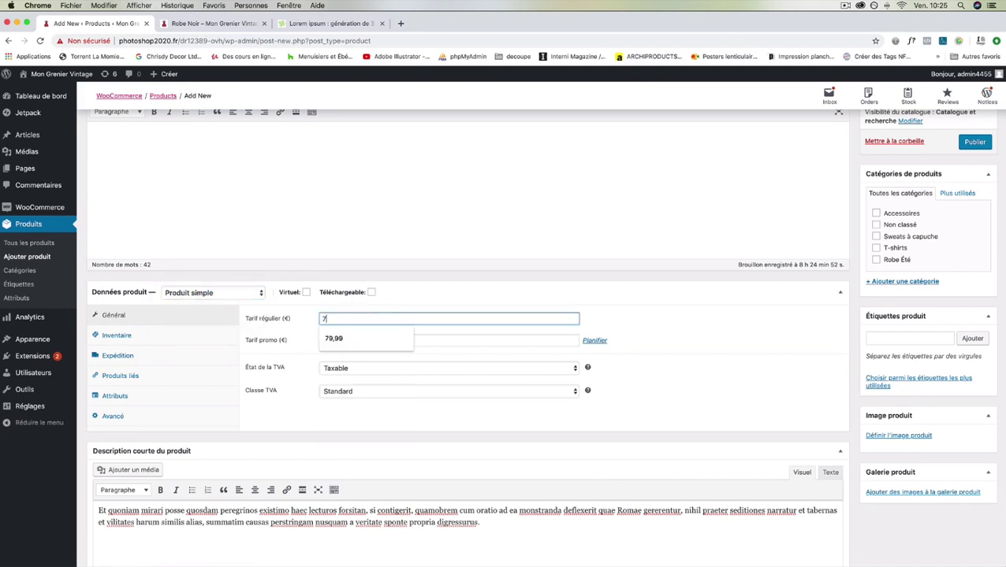
type("4,90")
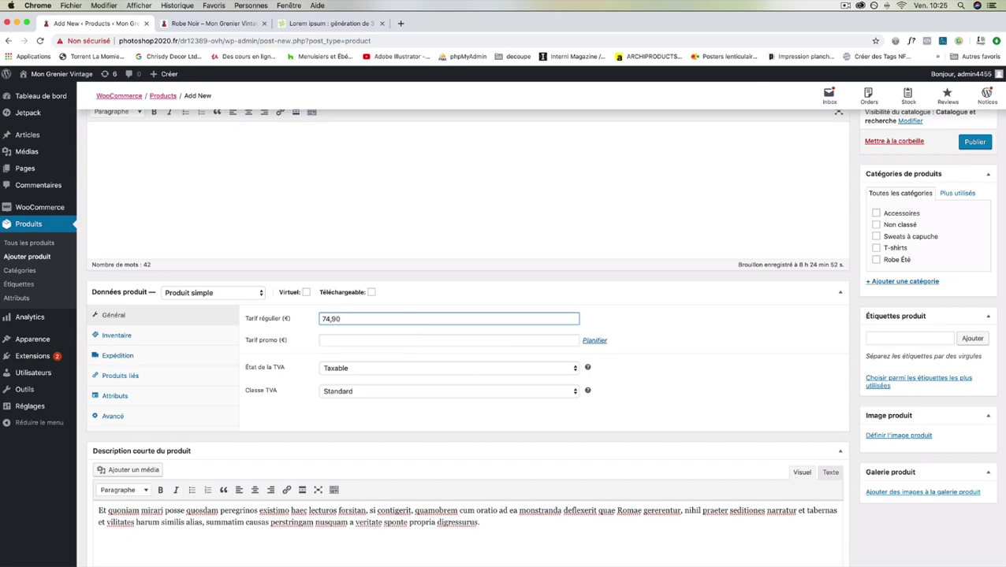
left_click(345, 340)
type("69")
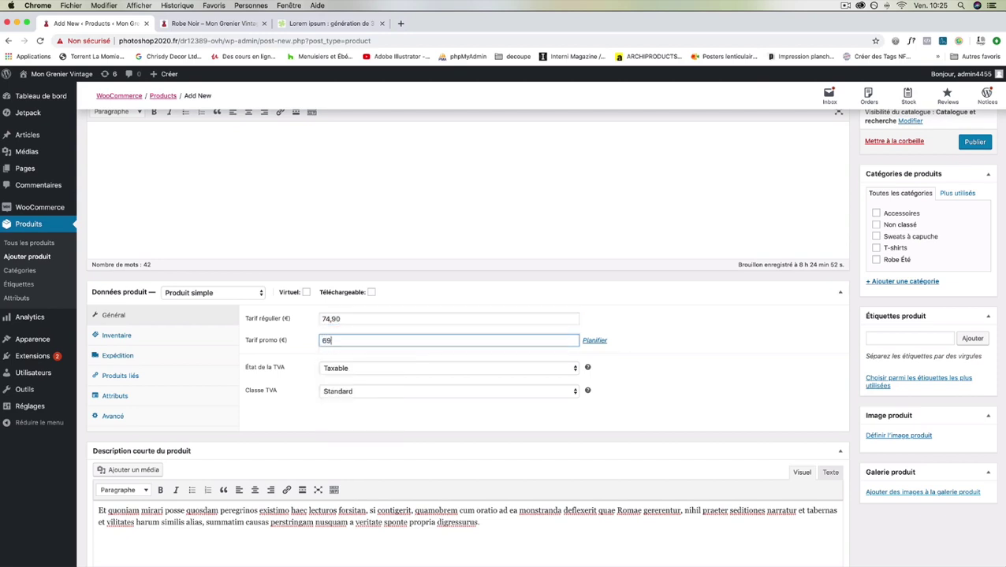
type(",90")
Step: Look through the product's inventory and shipping settings and show its linked products settings
left_click(150, 339)
left_click(150, 354)
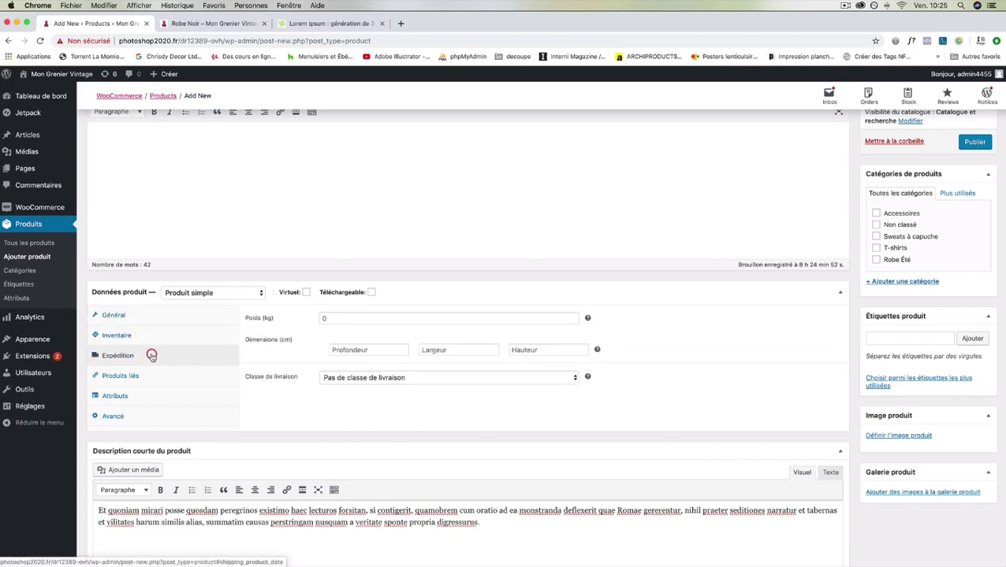
left_click(152, 377)
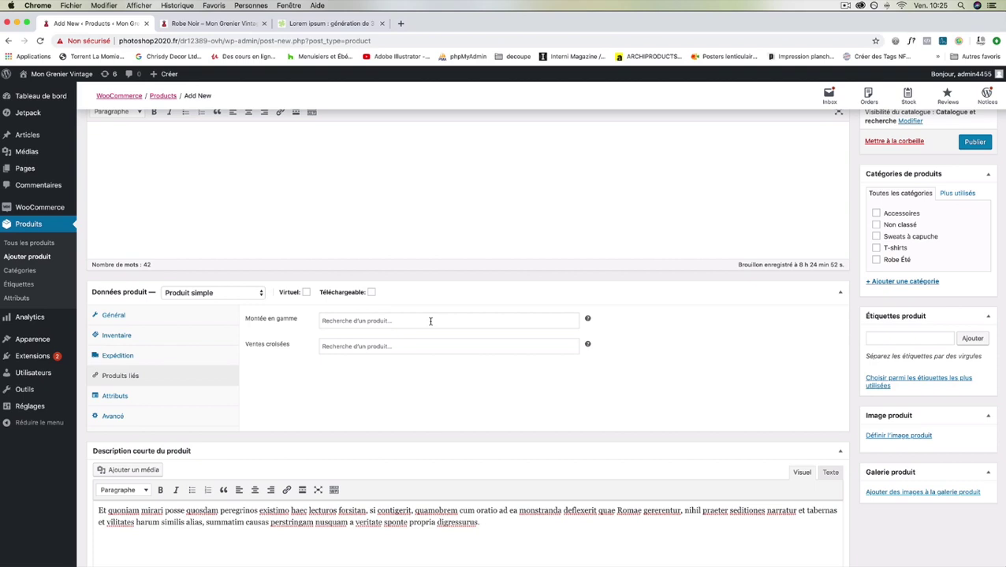
Step: Examine the Produits apparentés section and overall layout of the Robe Noir shop page as reference for linked products
left_click(212, 23)
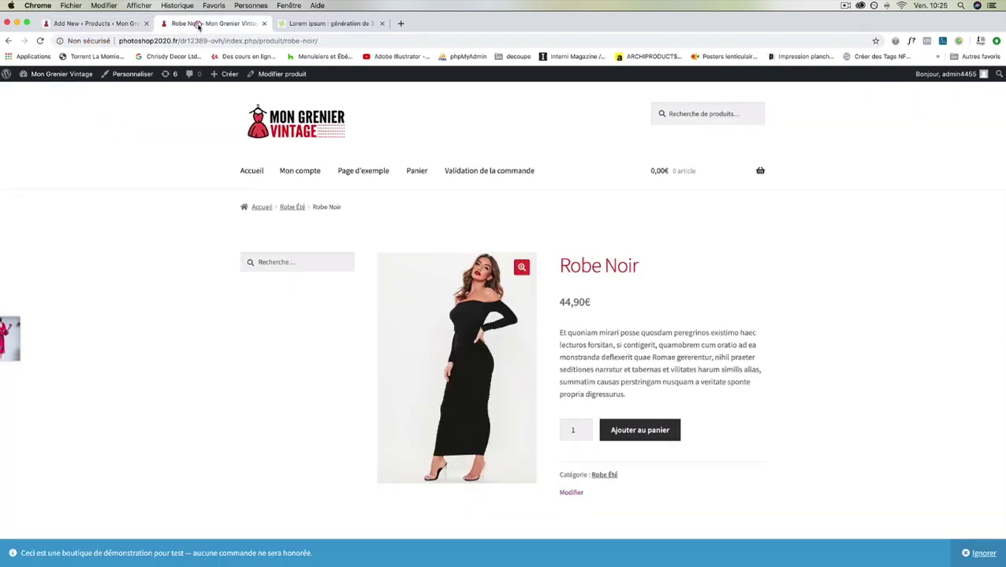
scroll(467, 352, "down", 5)
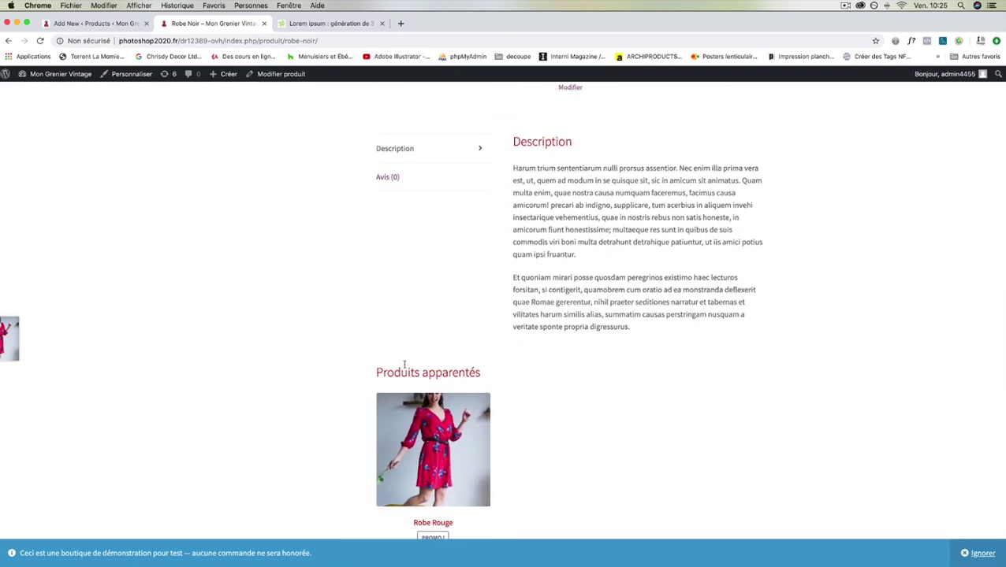
scroll(250, 318, "down", 1)
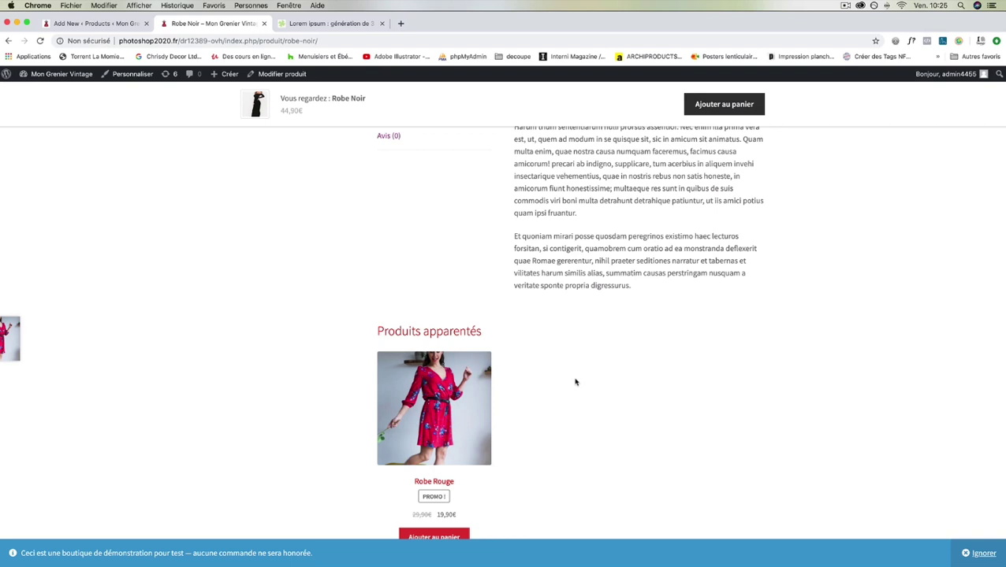
scroll(576, 382, "up", 3)
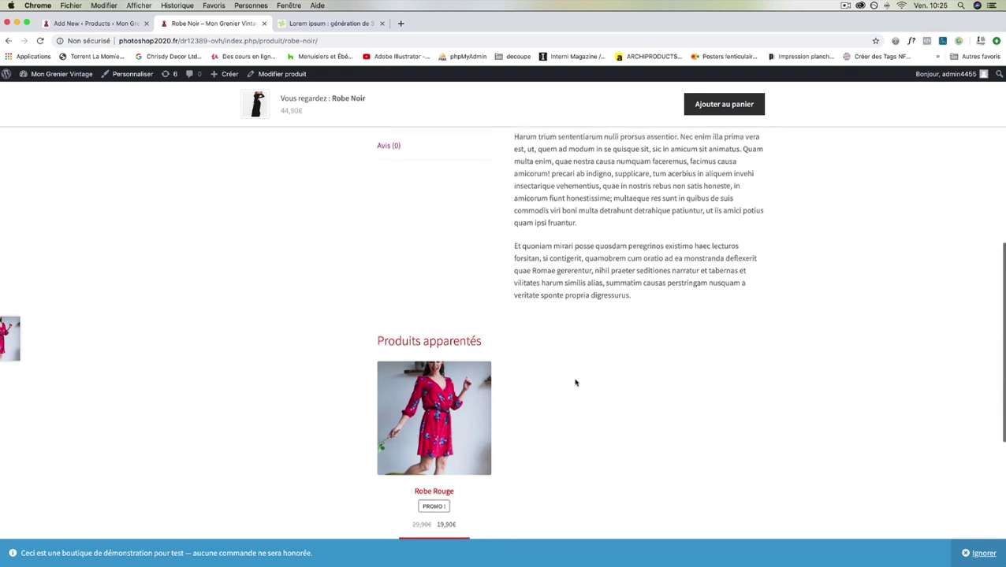
left_click(69, 23)
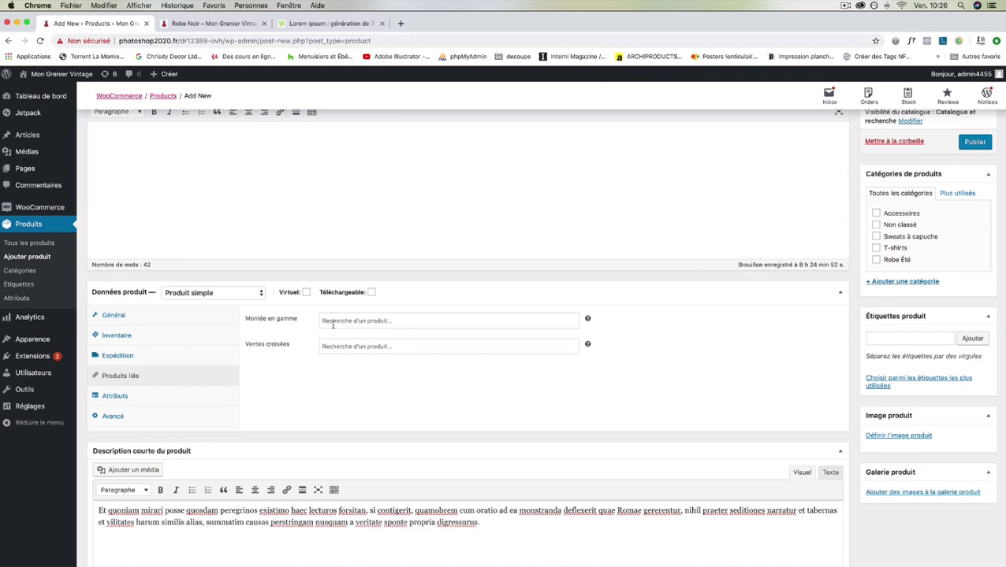
left_click(189, 24)
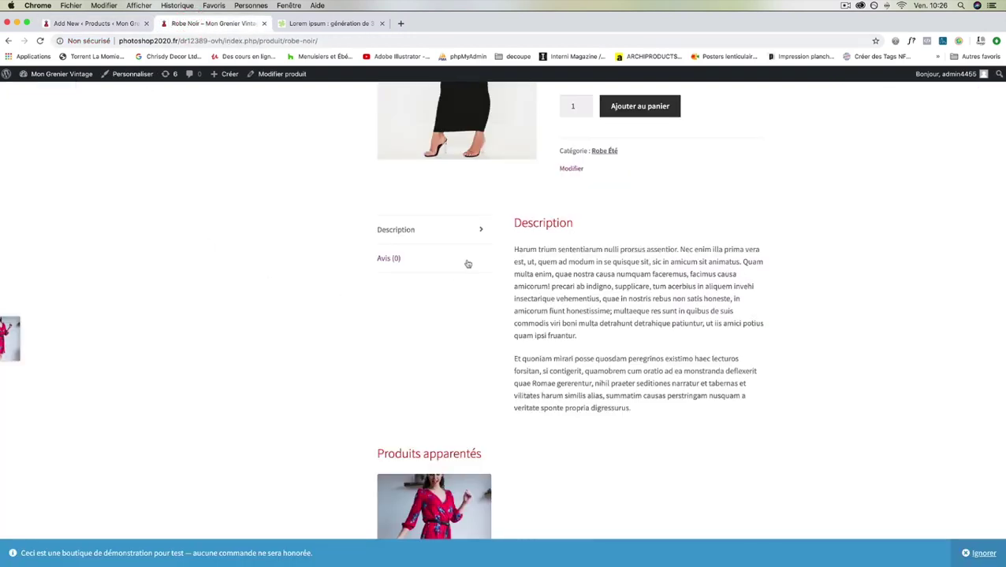
scroll(465, 263, "up", 5)
scroll(813, 371, "down", 3)
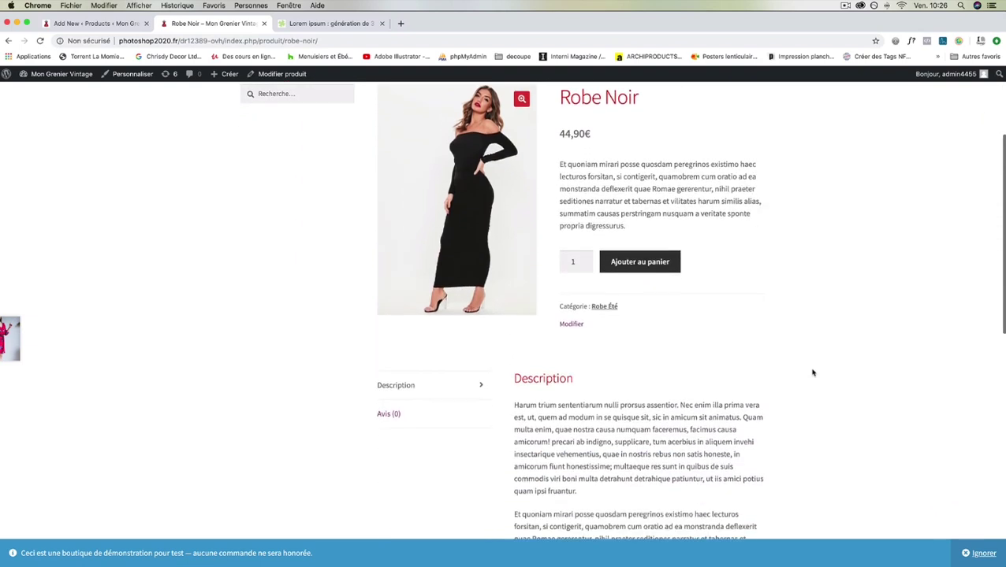
scroll(813, 372, "up", 1)
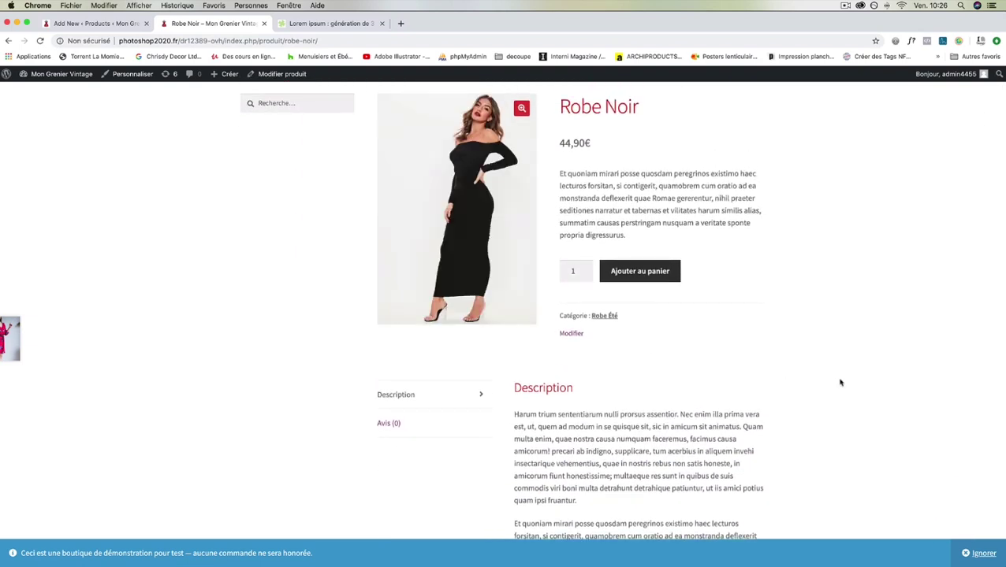
left_click(110, 26)
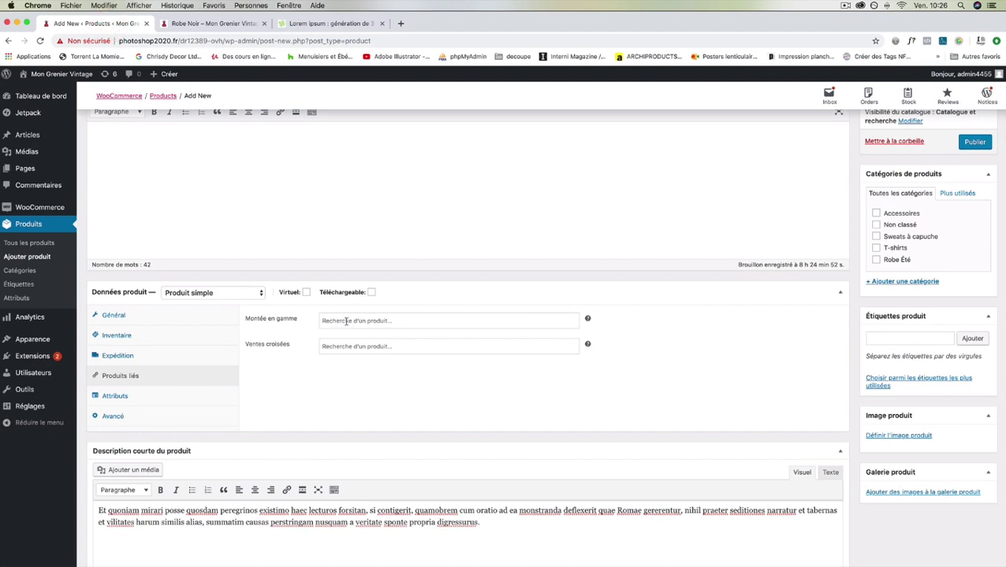
Step: Add Robe Noir and Robe Rouge as upsell (Montée en gamme) products for Robe Soirée
left_click(346, 321)
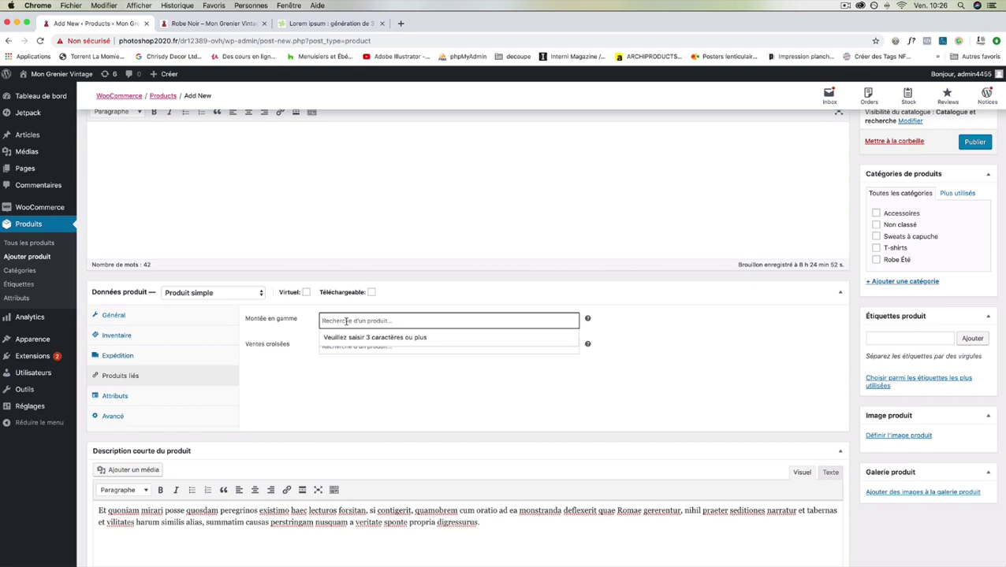
type("robe")
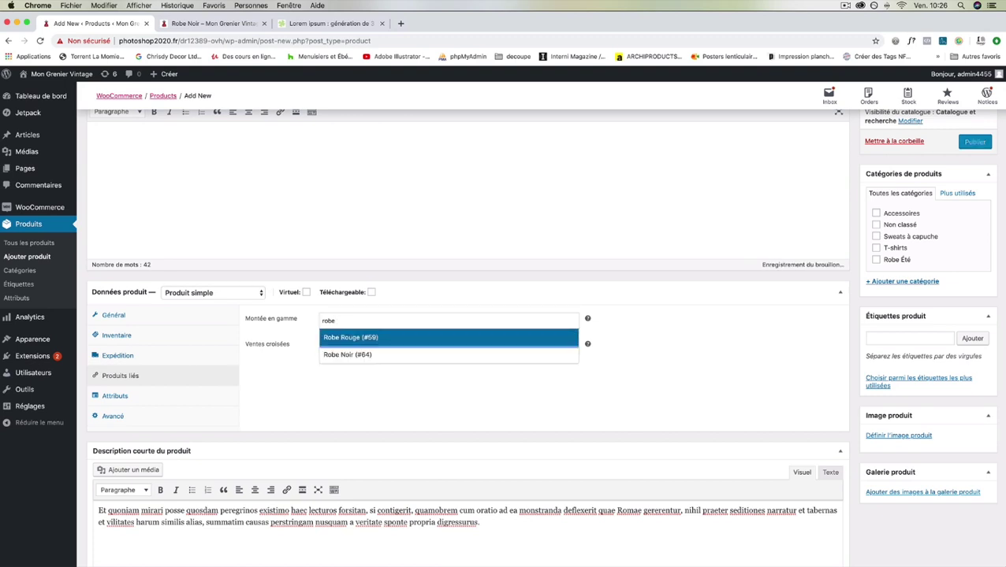
left_click(365, 355)
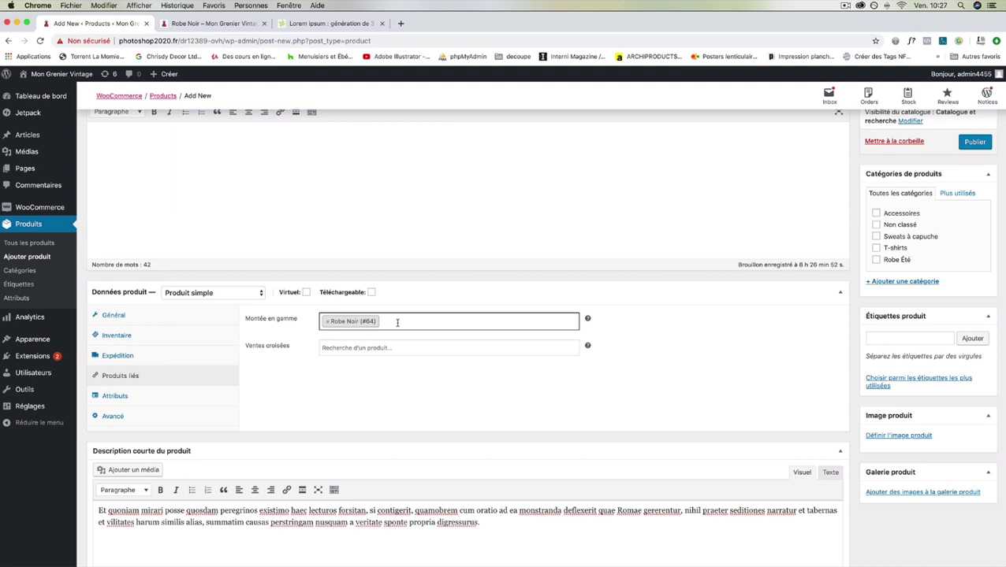
type("robe")
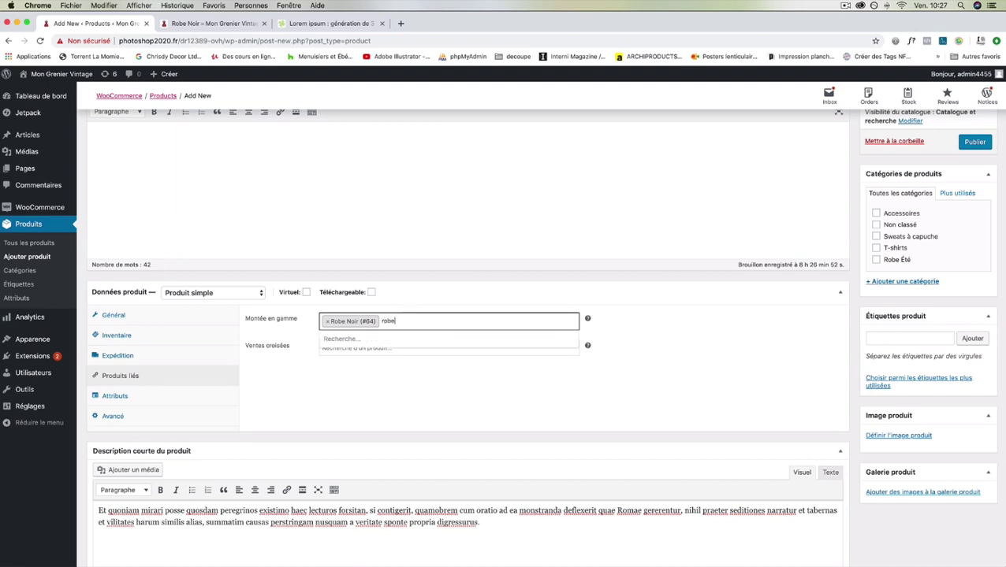
left_click(378, 341)
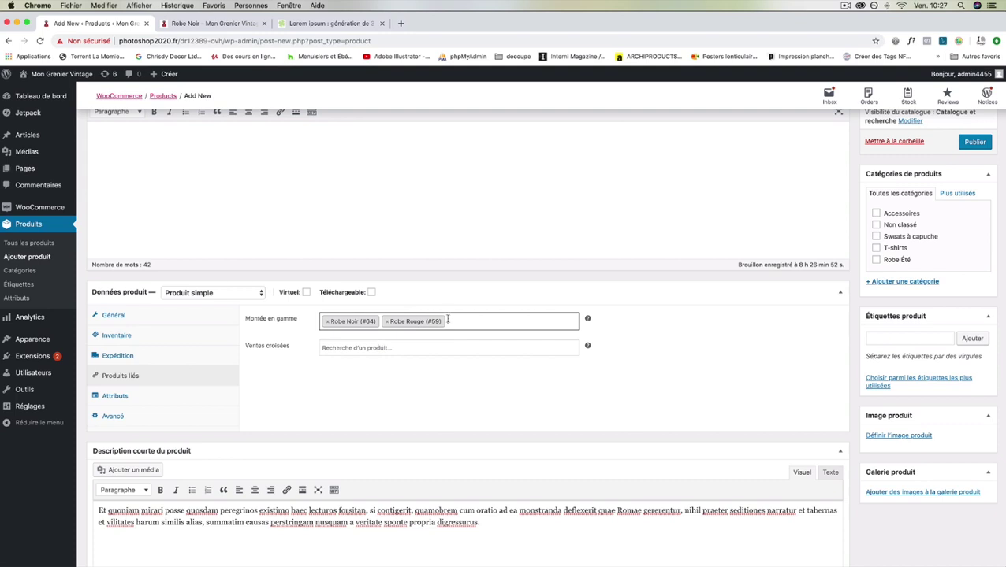
Step: Check the Robe Noir shop page again and look over the Robe Soirée product form
left_click(177, 26)
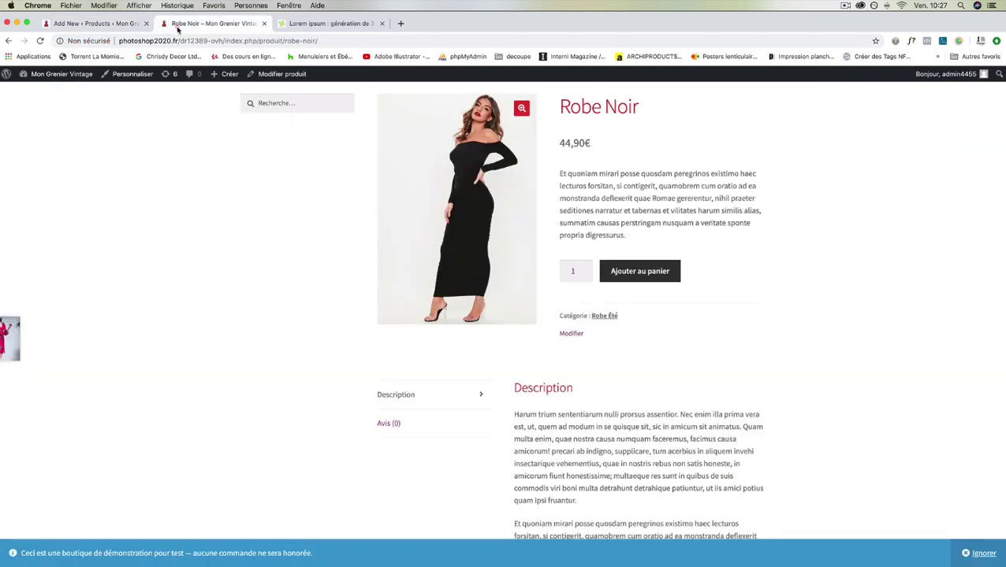
scroll(337, 238, "up", 1)
scroll(336, 238, "down", 3)
left_click(106, 23)
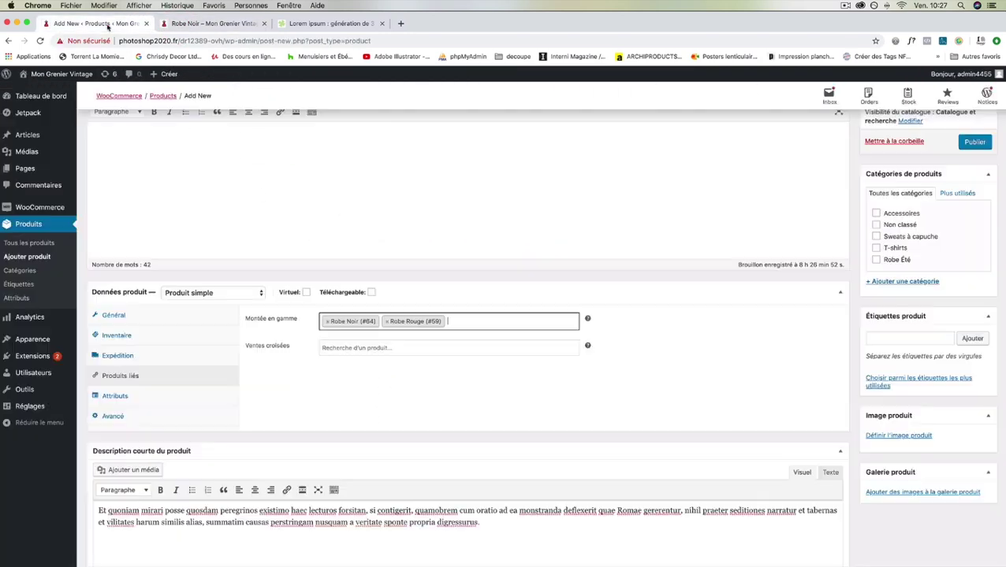
scroll(400, 260, "up", 5)
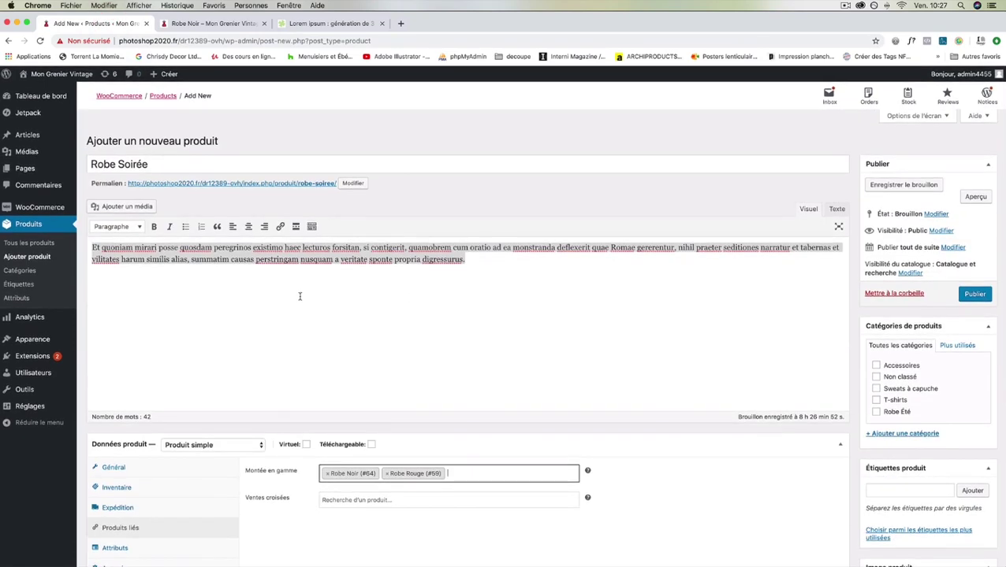
scroll(323, 314, "down", 5)
scroll(327, 314, "up", 4)
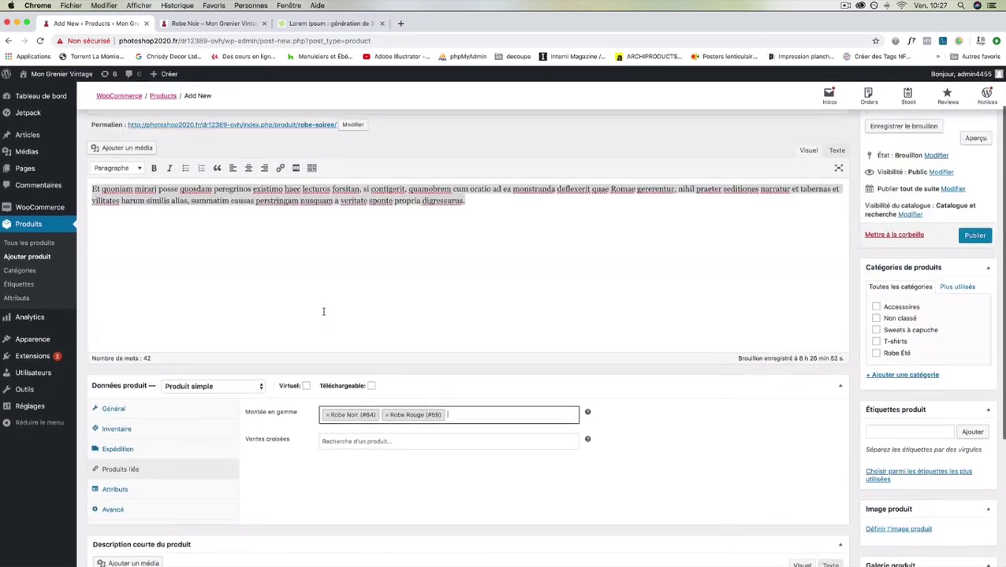
Step: Create a new product category named Robe Soirée and assign it to the product
left_click(909, 387)
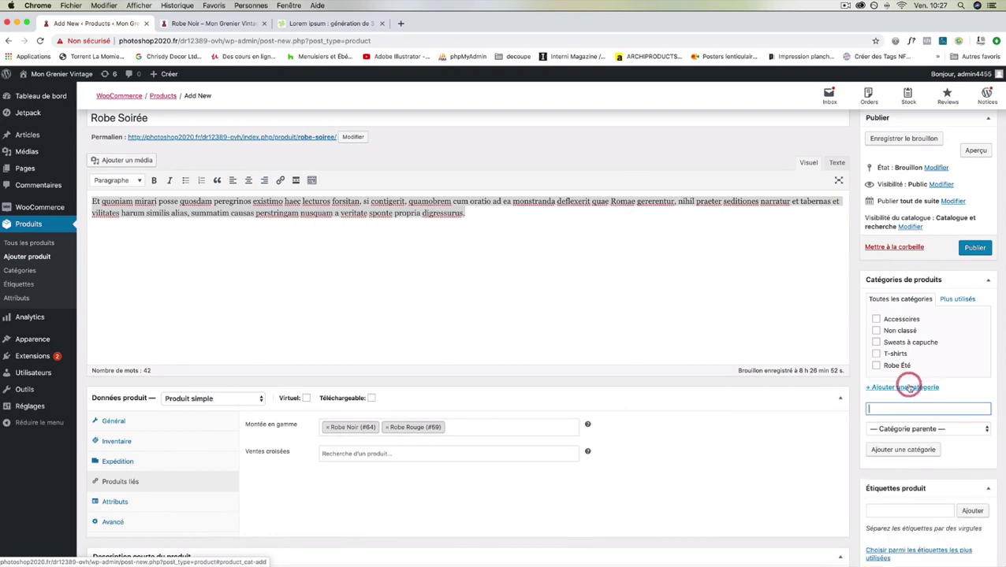
left_click(903, 410)
key("shift")
type("R")
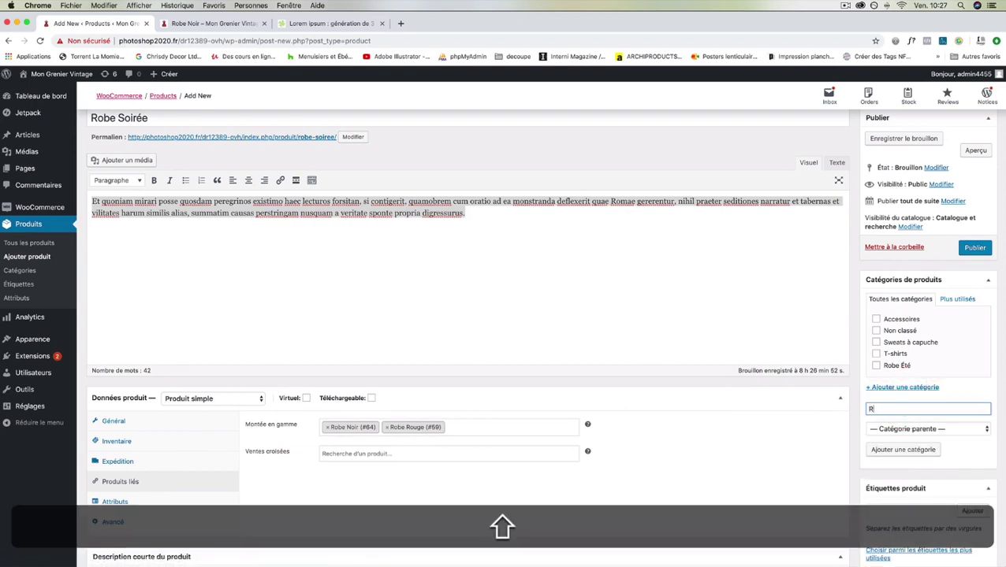
type("obe Soirée")
left_click(902, 449)
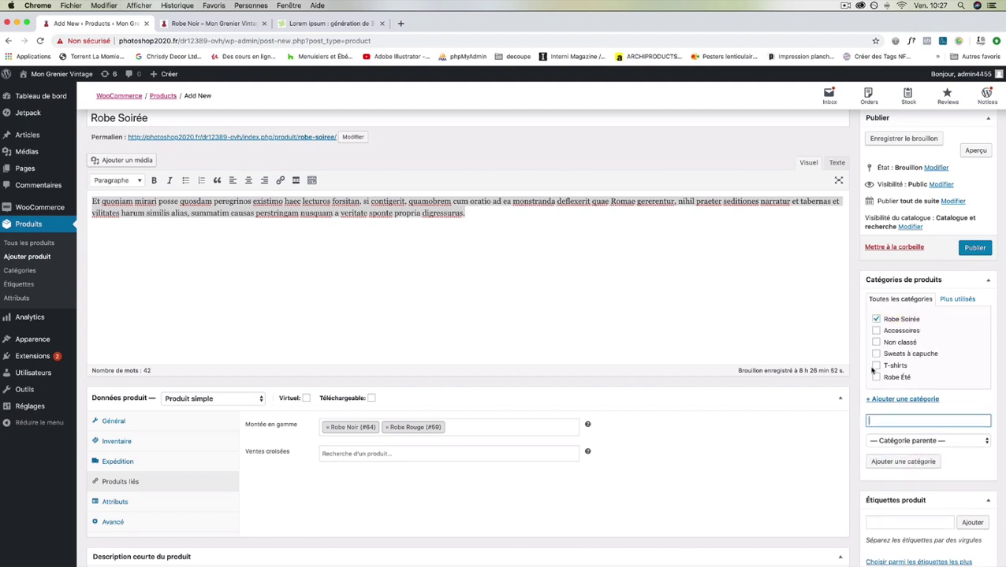
Step: Upload Robes-12.jpg from the E-commerce folder for use as the product image
scroll(893, 358, "down", 5)
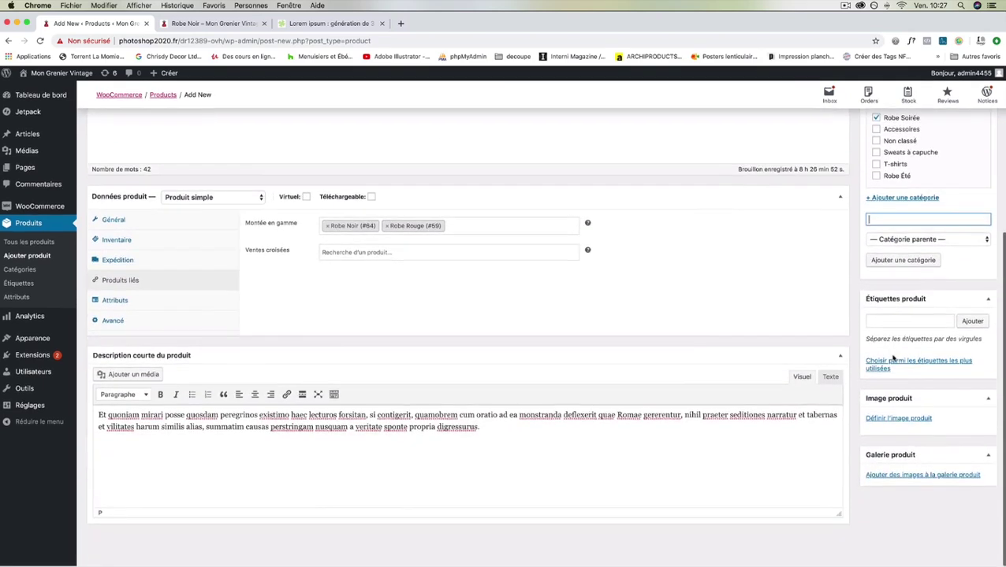
left_click(917, 418)
left_click(79, 113)
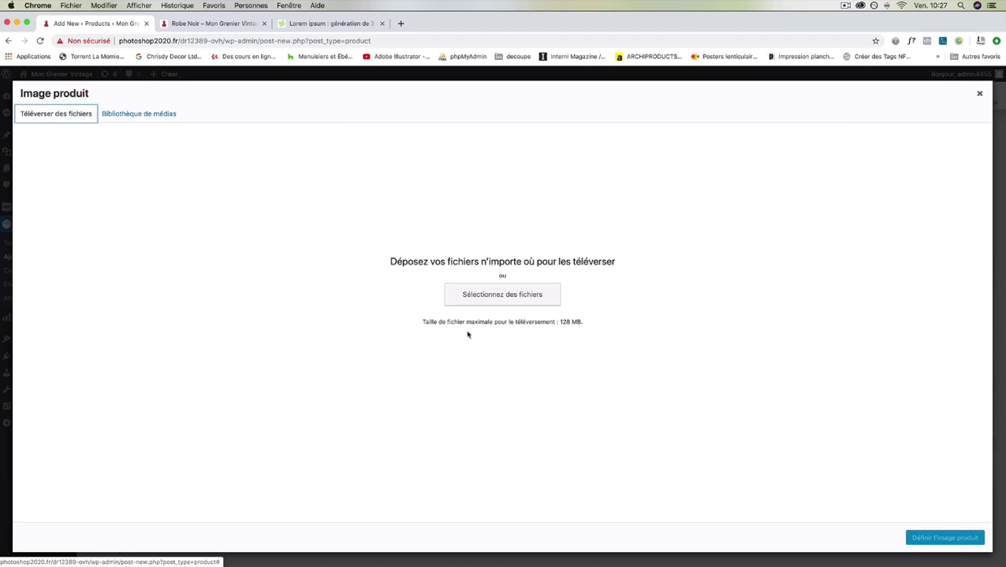
left_click(477, 294)
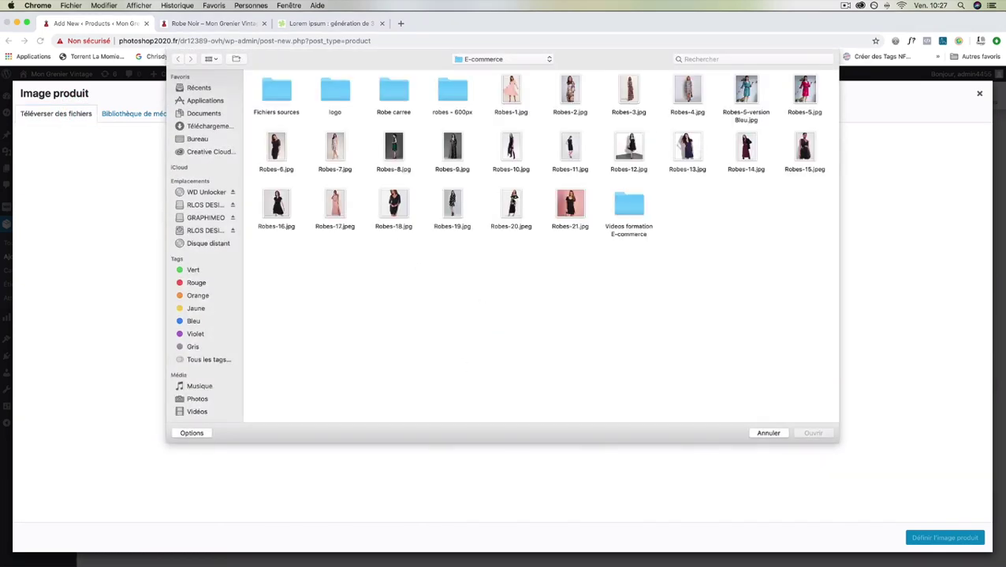
left_click(630, 152)
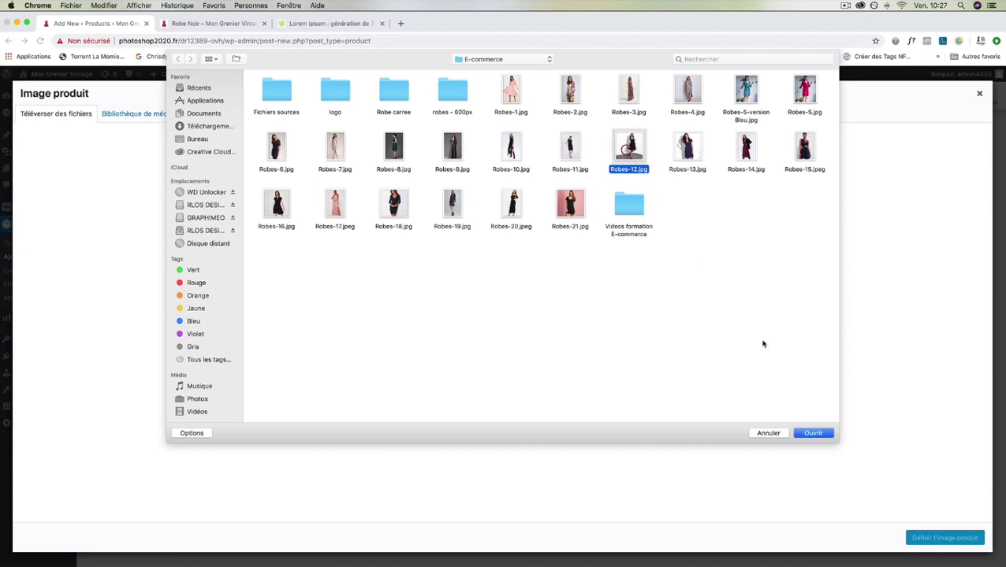
left_click(813, 433)
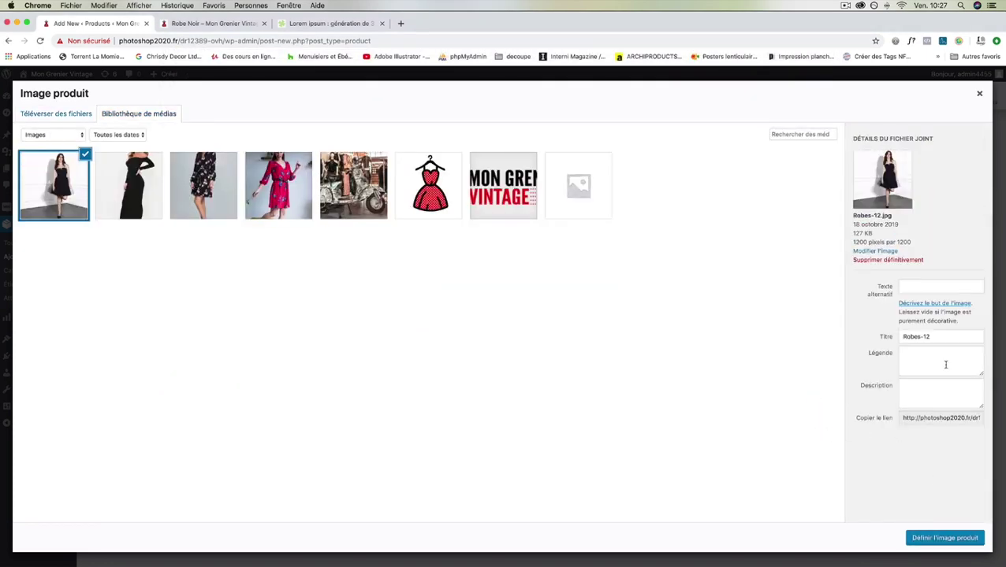
Step: Give the uploaded picture the alternative text "Robe soirée" and title "Robes-Soirée", and set it as the product image
left_click(925, 285)
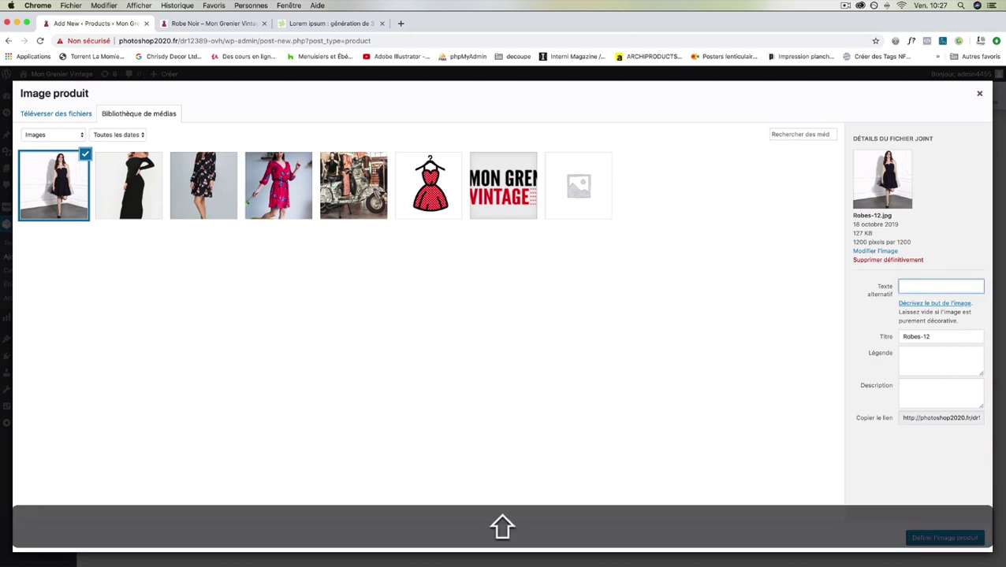
type("Robe soirée")
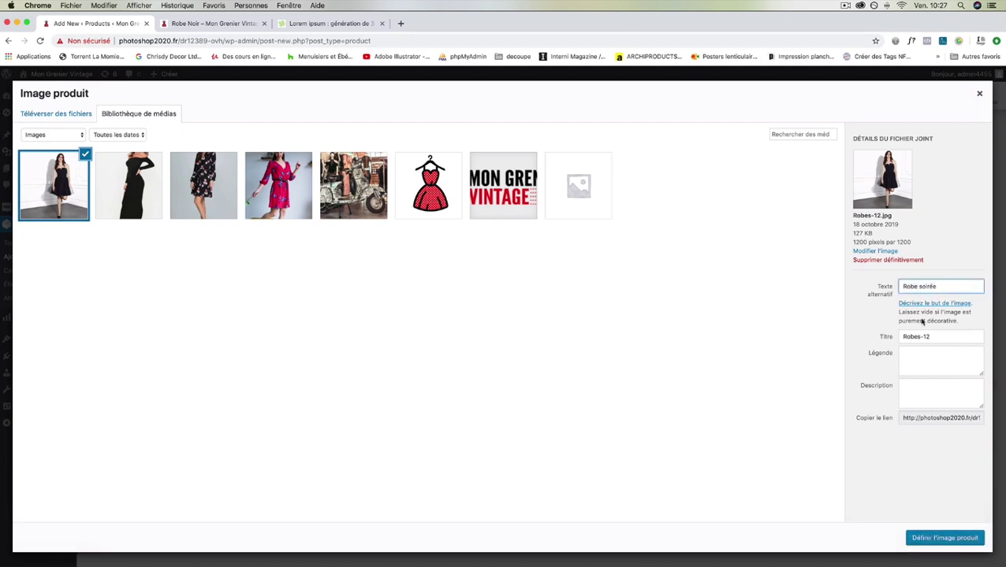
double_click(923, 336)
type("Soirée")
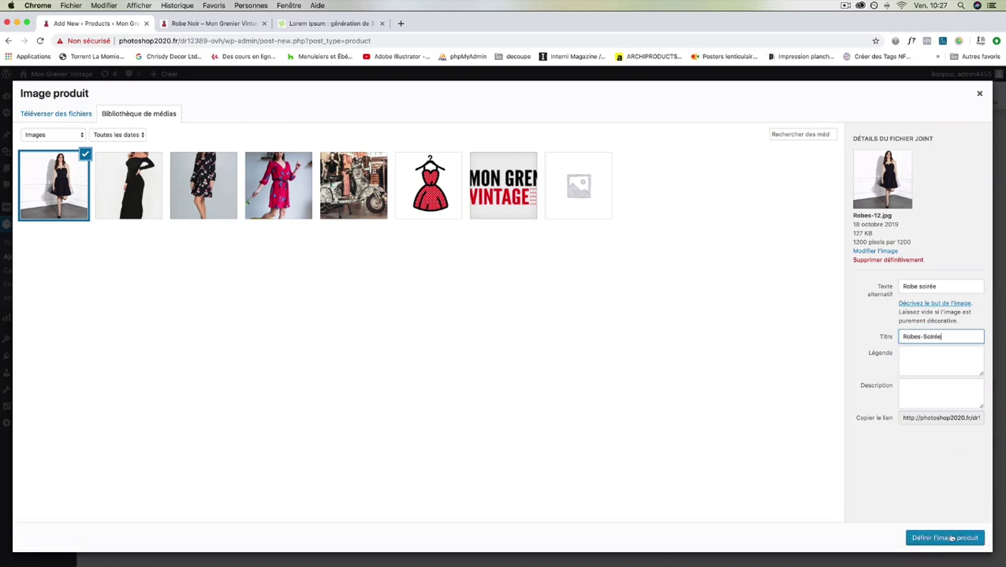
left_click(949, 538)
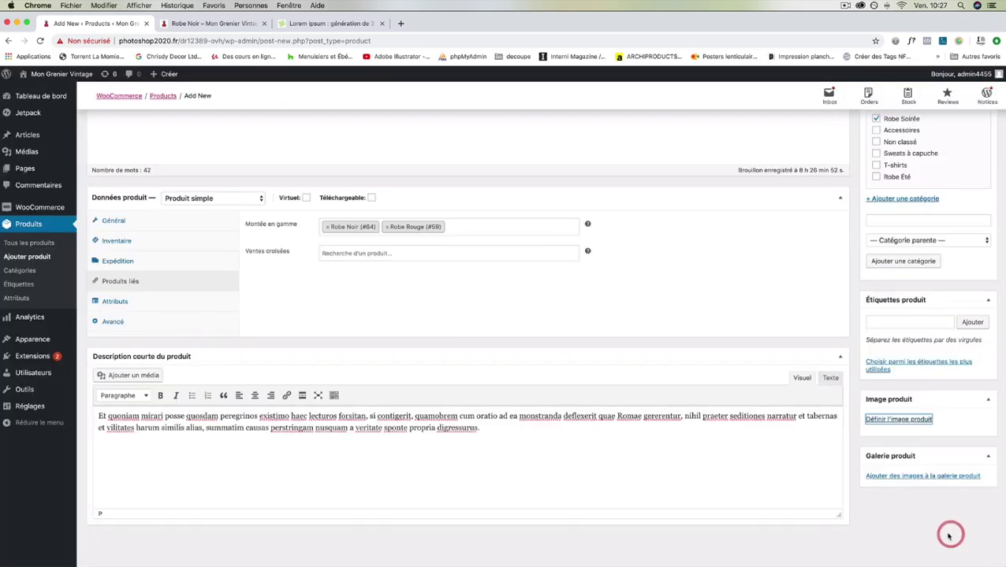
scroll(937, 524, "down", 3)
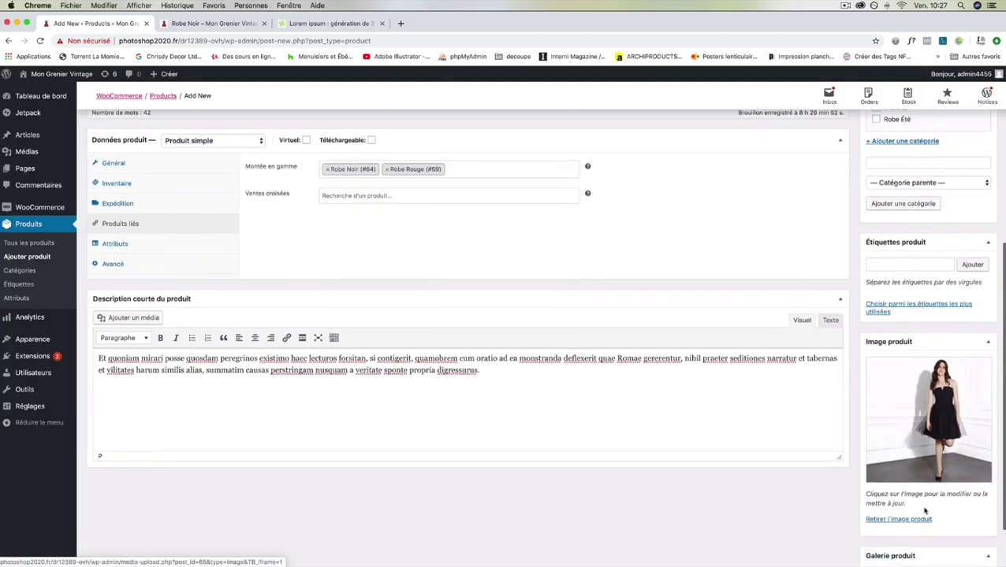
Step: Publish the Robe Soirée product and open its shop page in a new browser tab
scroll(934, 513, "up", 5)
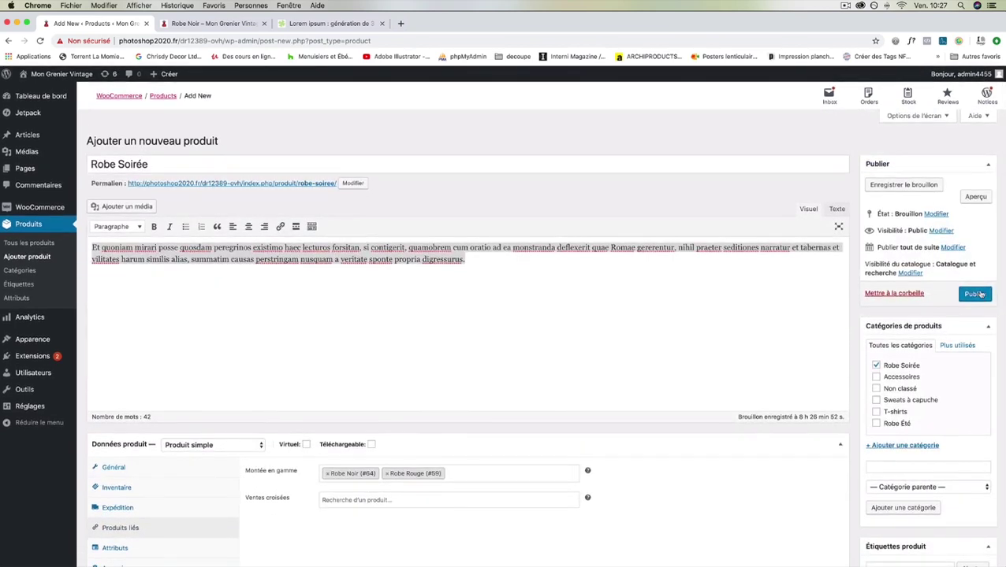
left_click(975, 293)
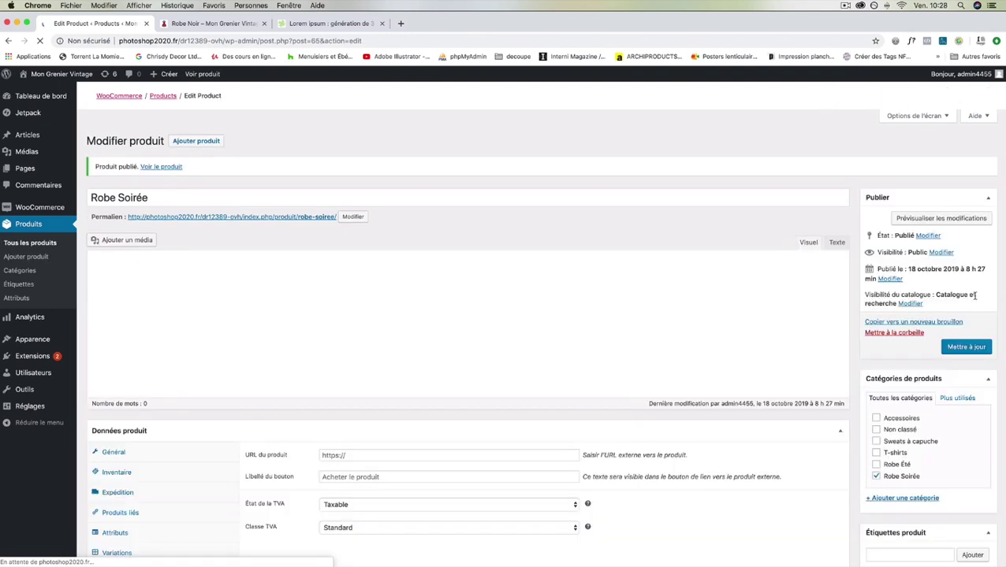
right_click(290, 215)
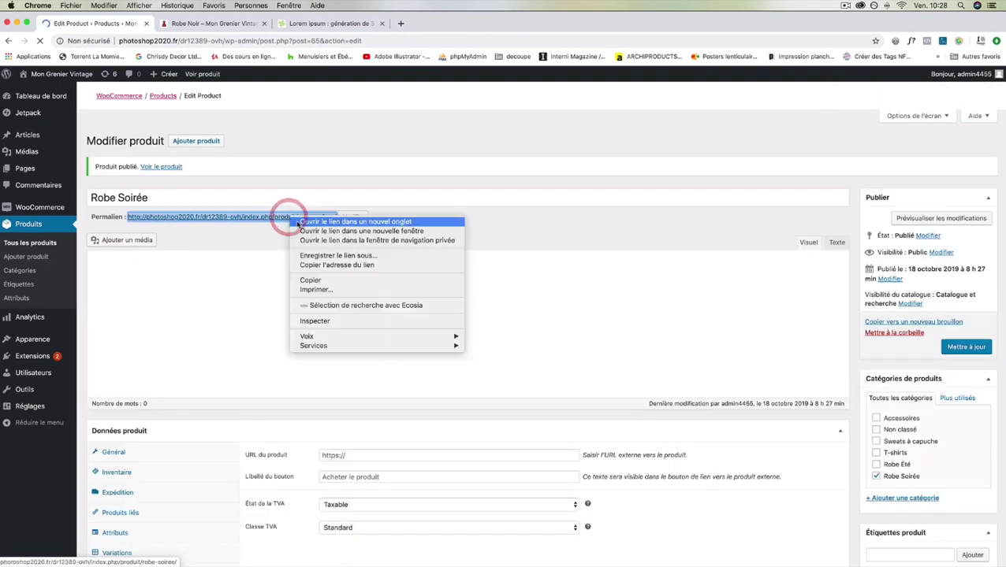
left_click(296, 220)
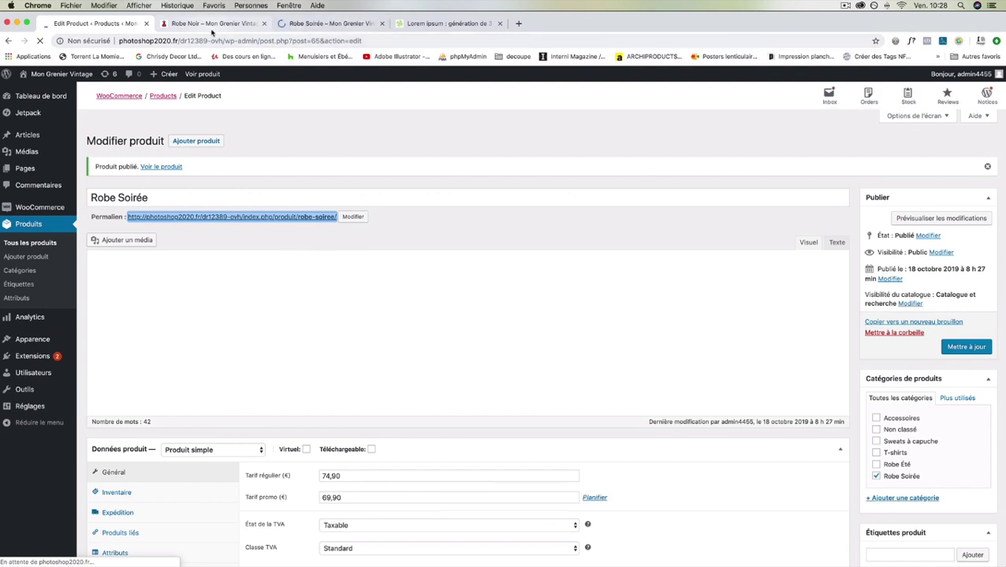
left_click(315, 23)
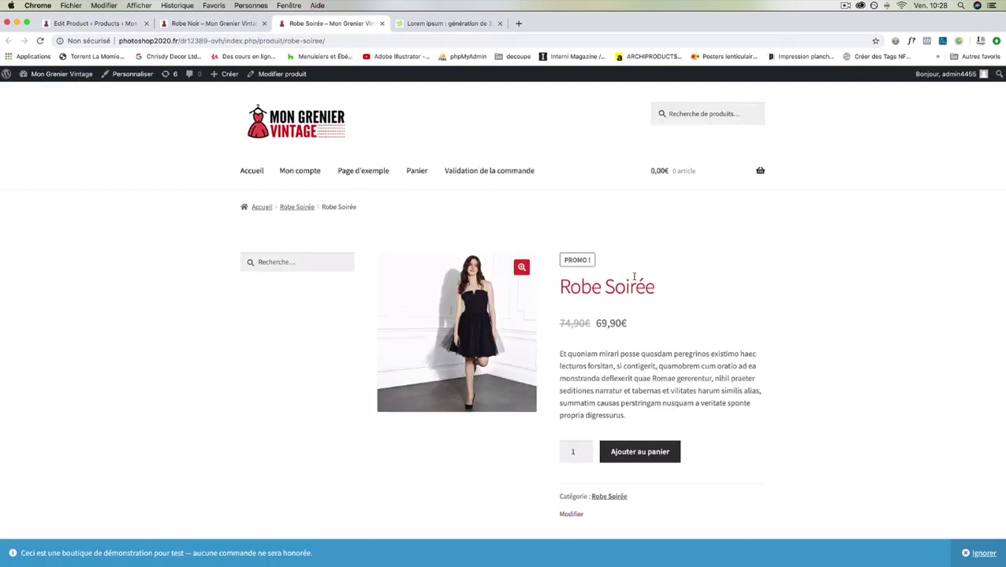
Step: Compare the suggested products on the Robe Soirée shop page with the Produits apparentés section of the Robe Noir page
scroll(718, 340, "down", 5)
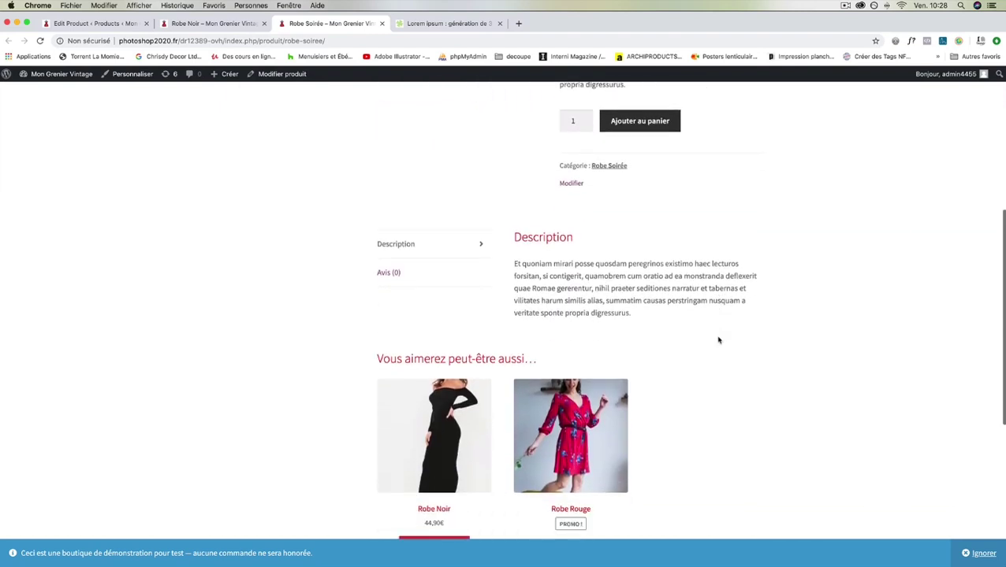
scroll(718, 340, "down", 5)
scroll(718, 339, "up", 3)
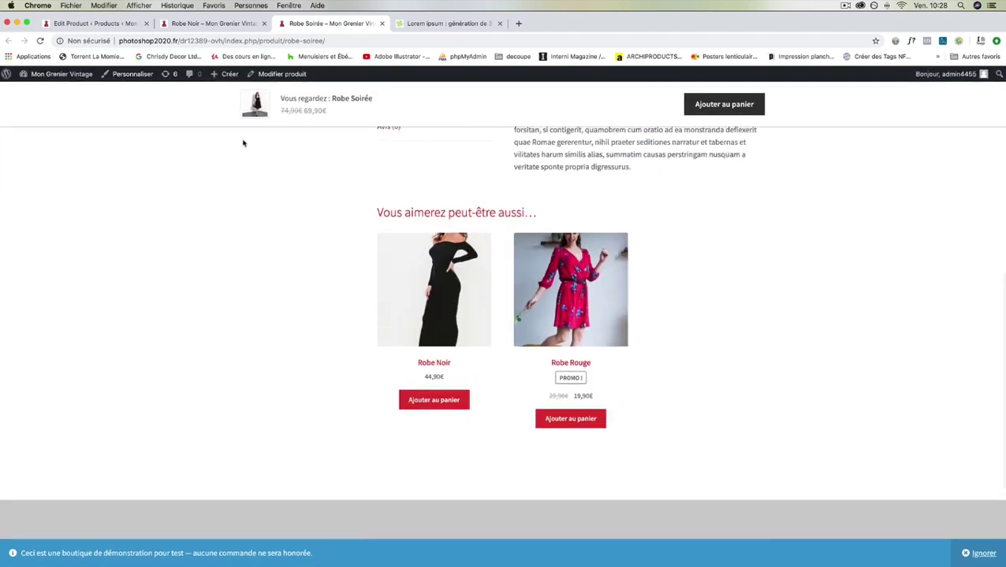
left_click(211, 23)
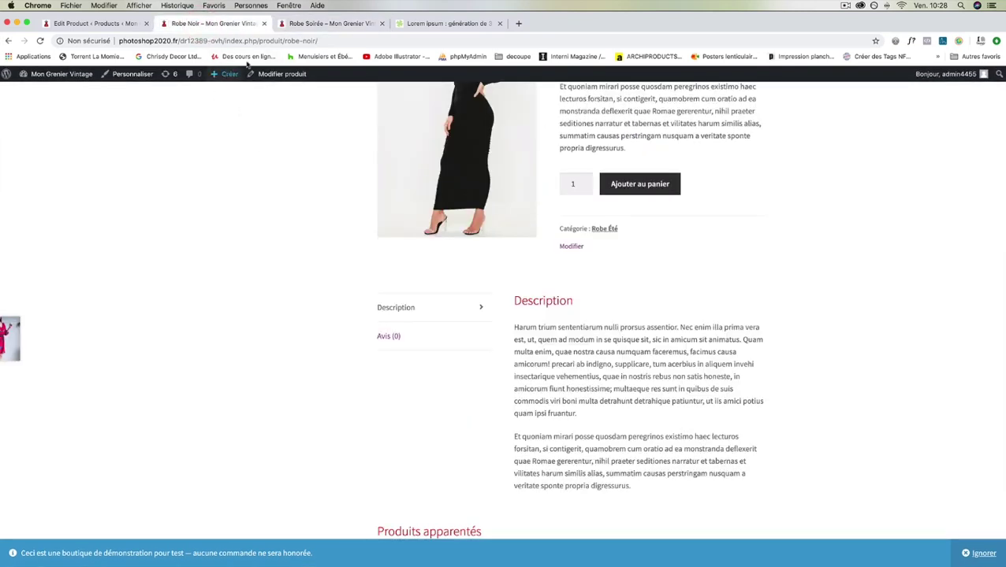
scroll(311, 194, "down", 4)
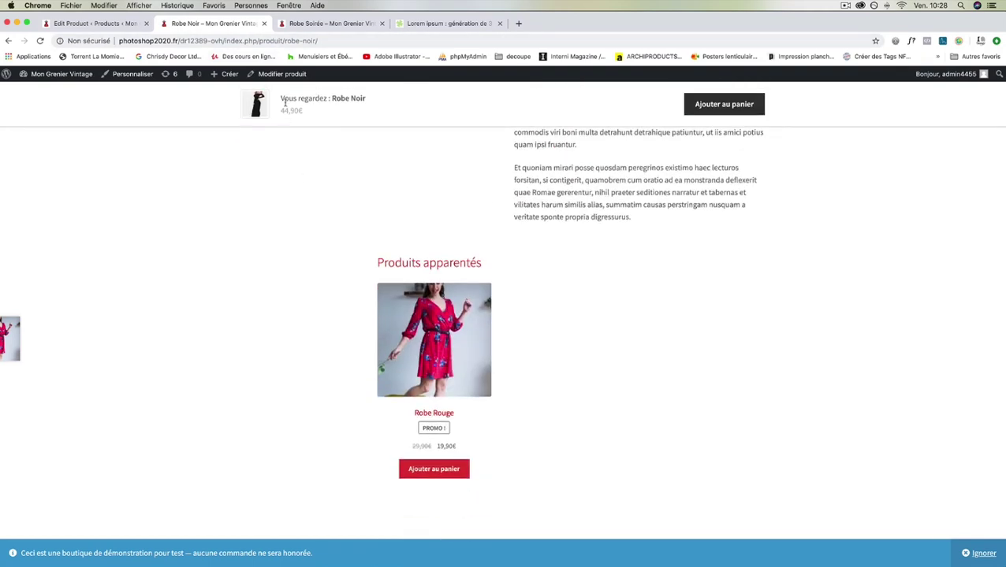
left_click(304, 25)
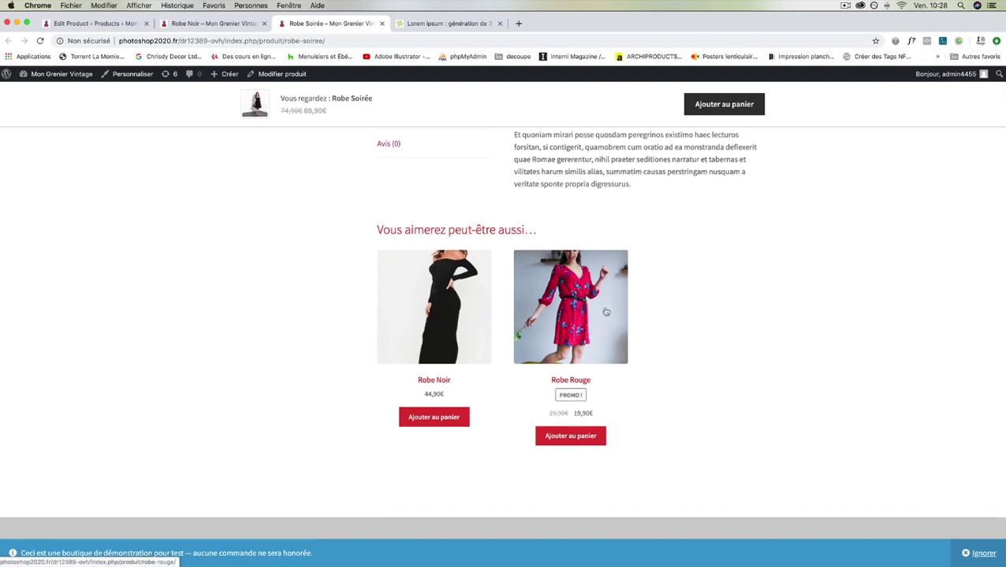
Step: Review the Robe Soirée shop page, from its image, prices and description down to the Vous aimerez peut-être aussi section
scroll(606, 312, "up", 5)
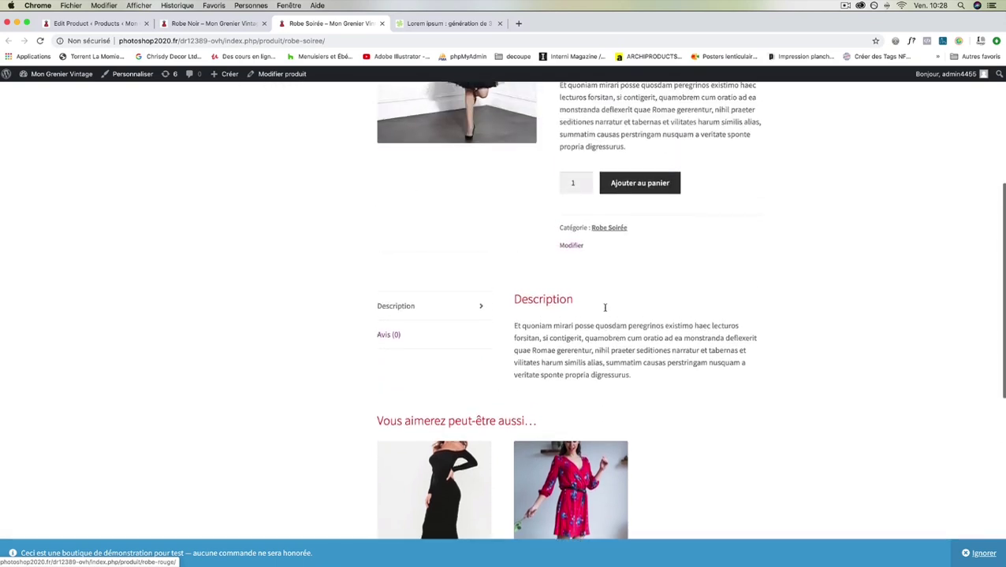
scroll(604, 309, "up", 3)
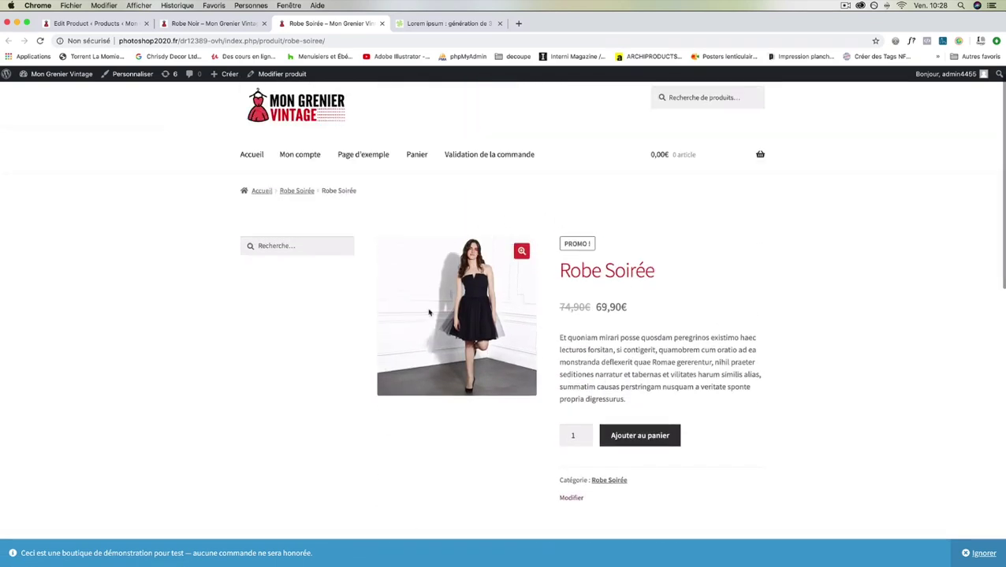
scroll(442, 356, "down", 6)
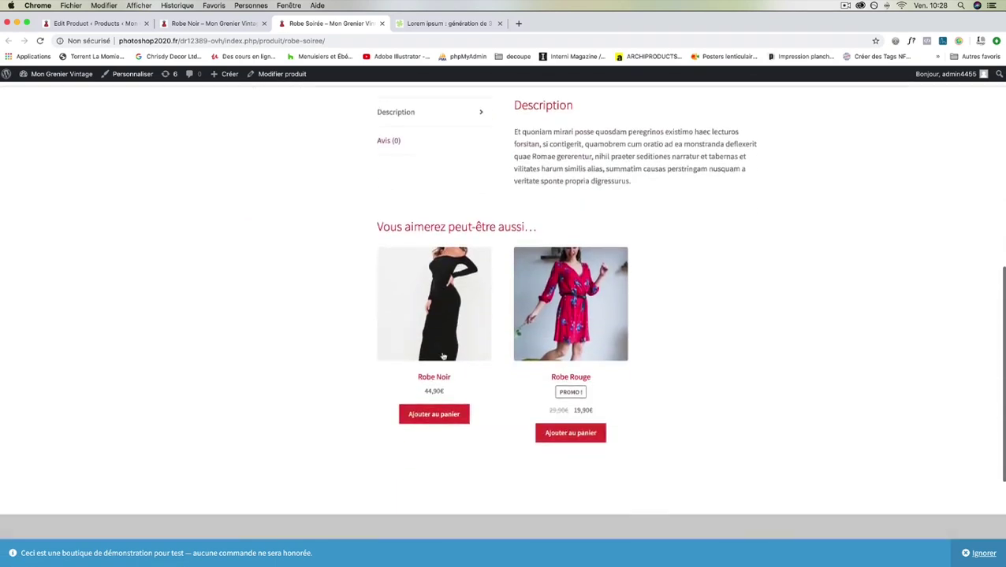
scroll(603, 323, "up", 2)
scroll(603, 323, "up", 3)
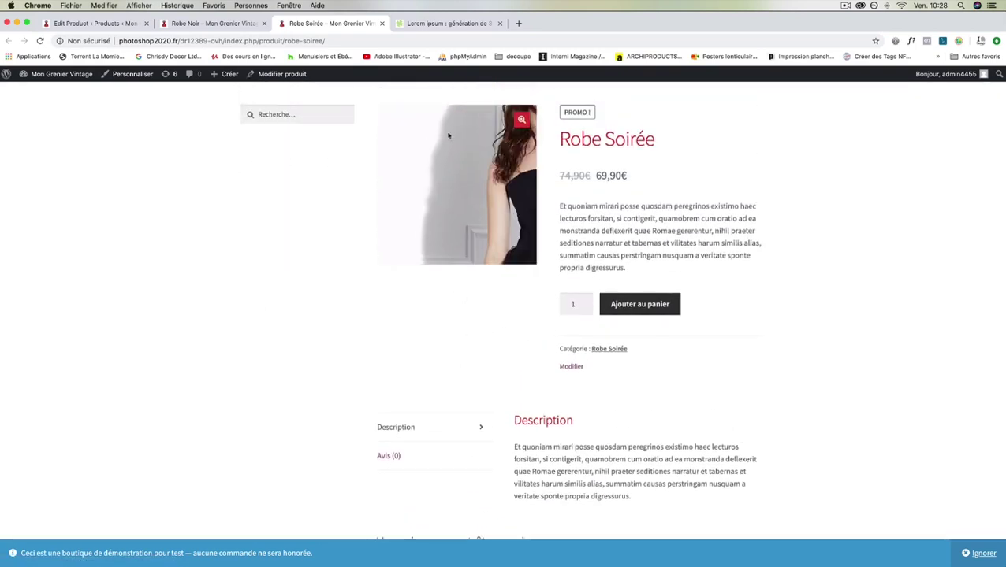
scroll(287, 334, "down", 6)
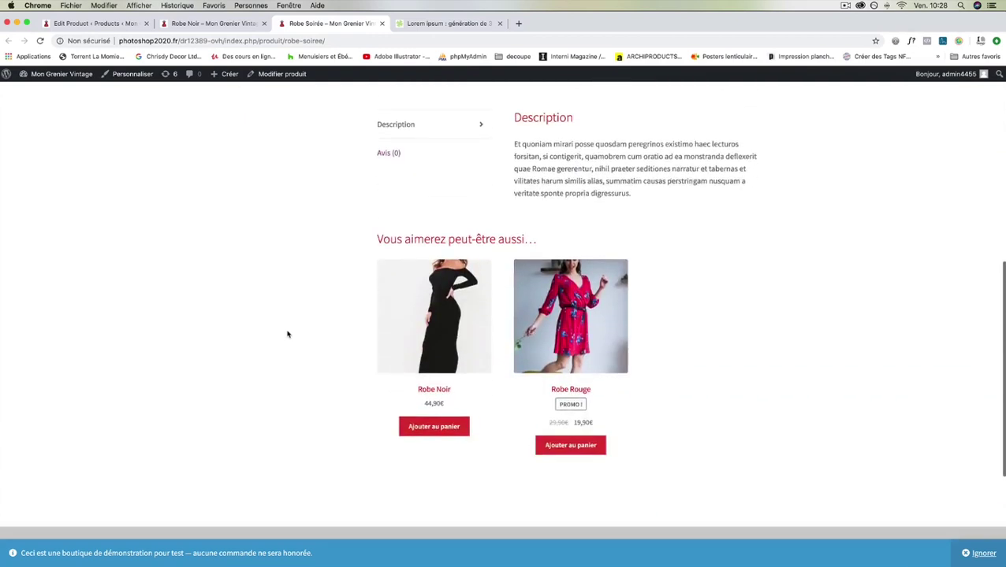
scroll(287, 334, "up", 3)
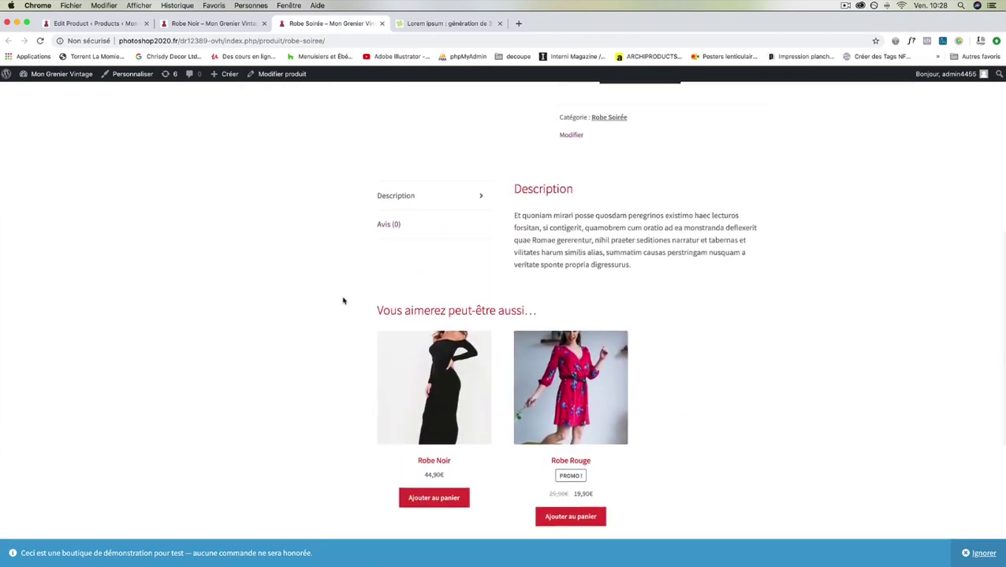
scroll(336, 343, "up", 3)
scroll(330, 341, "down", 2)
scroll(326, 403, "down", 3)
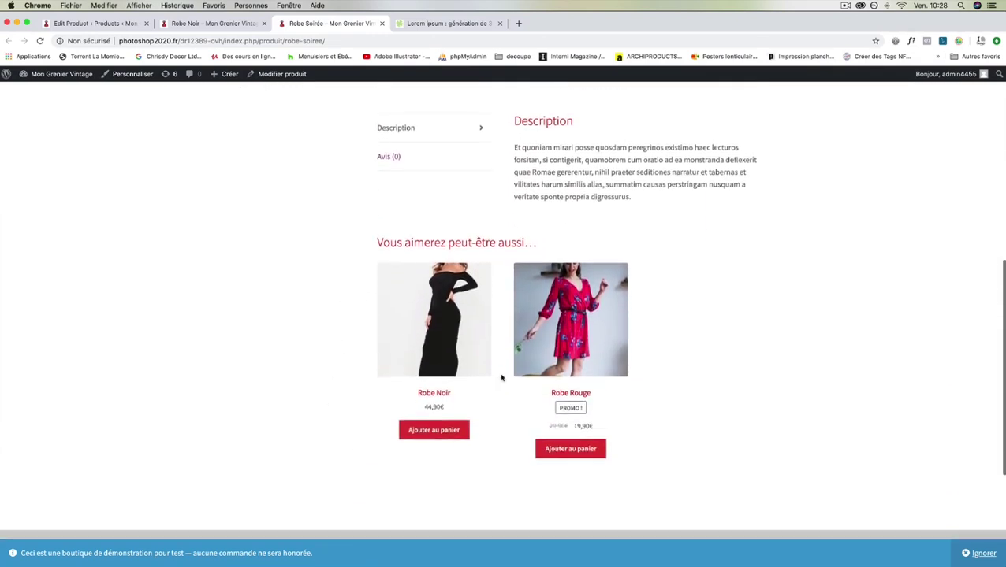
scroll(498, 368, "up", 1)
Step: Add Robe Rouge to the Ventes croisées of the Robe Soirée product and update the product
left_click(193, 24)
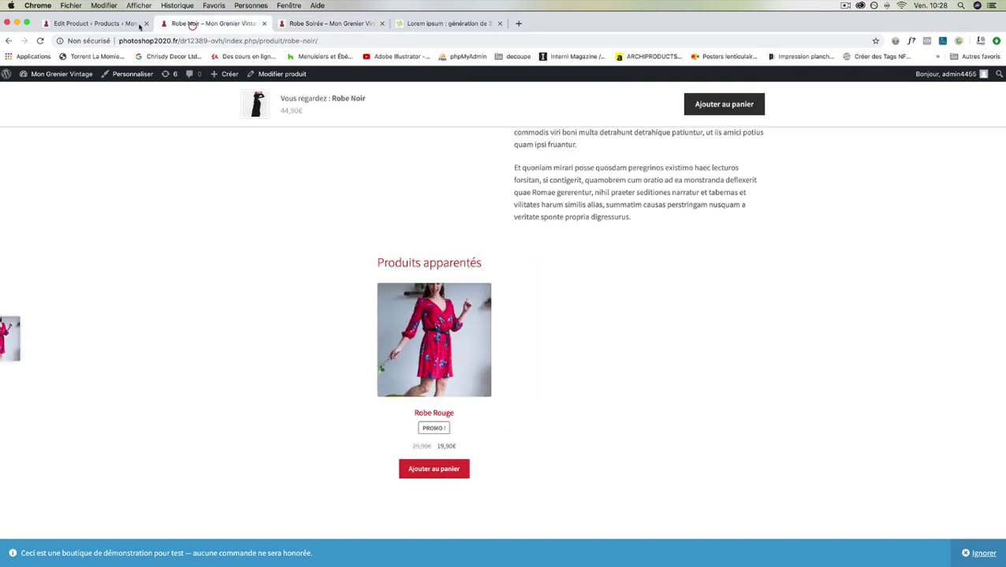
left_click(105, 23)
scroll(295, 314, "down", 2)
scroll(295, 314, "down", 2)
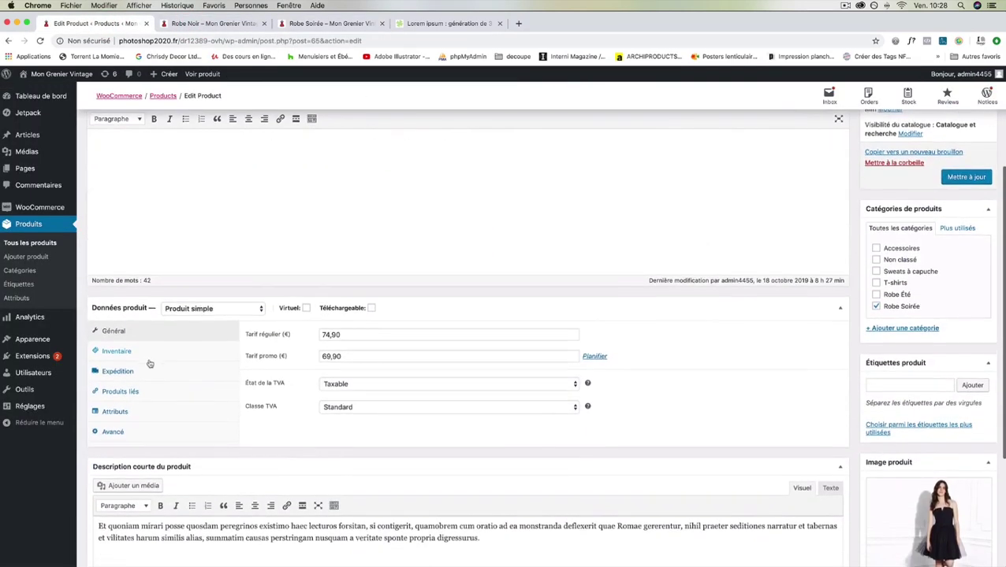
left_click(132, 390)
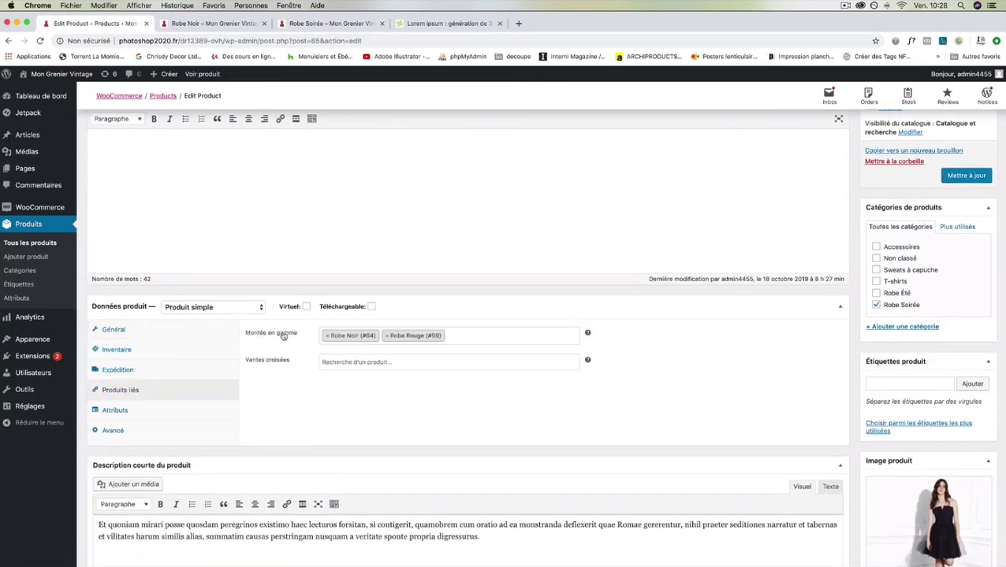
scroll(282, 334, "down", 1)
left_click(333, 356)
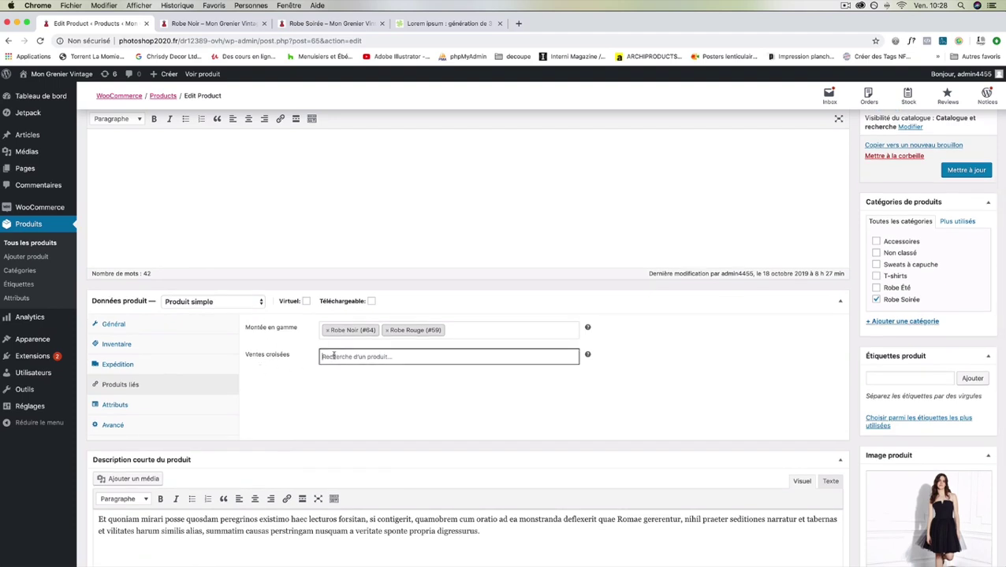
type("robe")
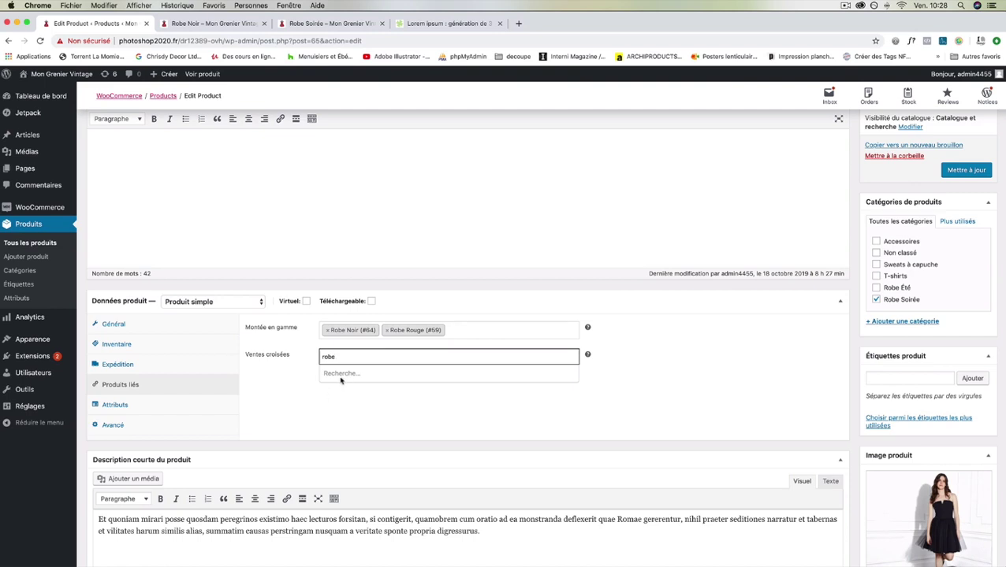
left_click(344, 373)
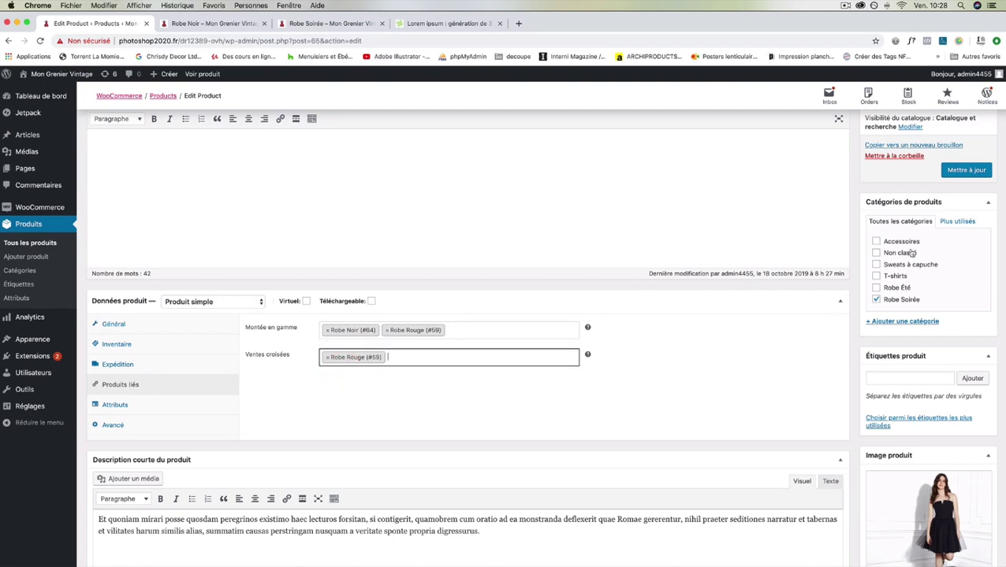
left_click(954, 170)
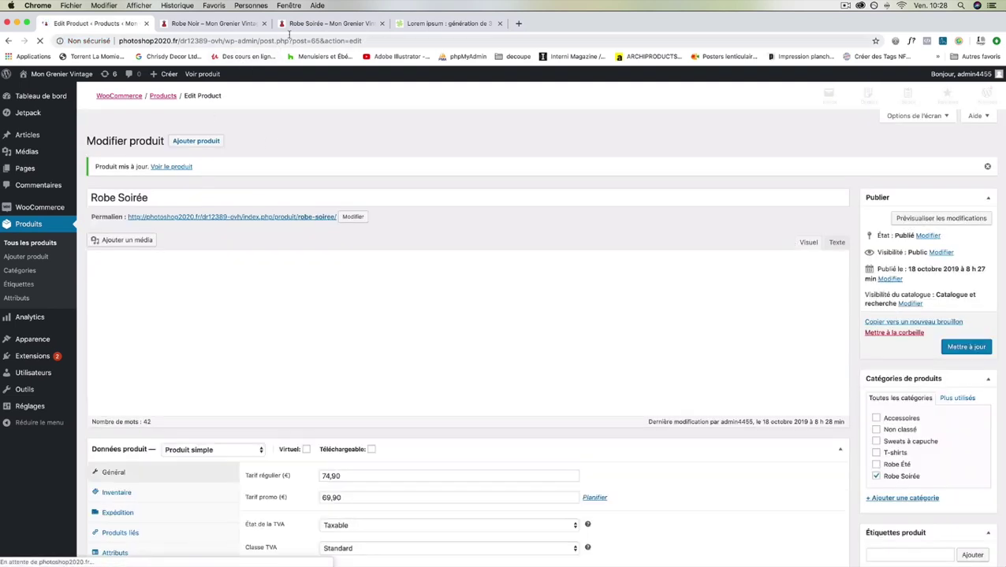
Step: Reload the Robe Soirée shop page and check it with the cross-sell product added
left_click(293, 22)
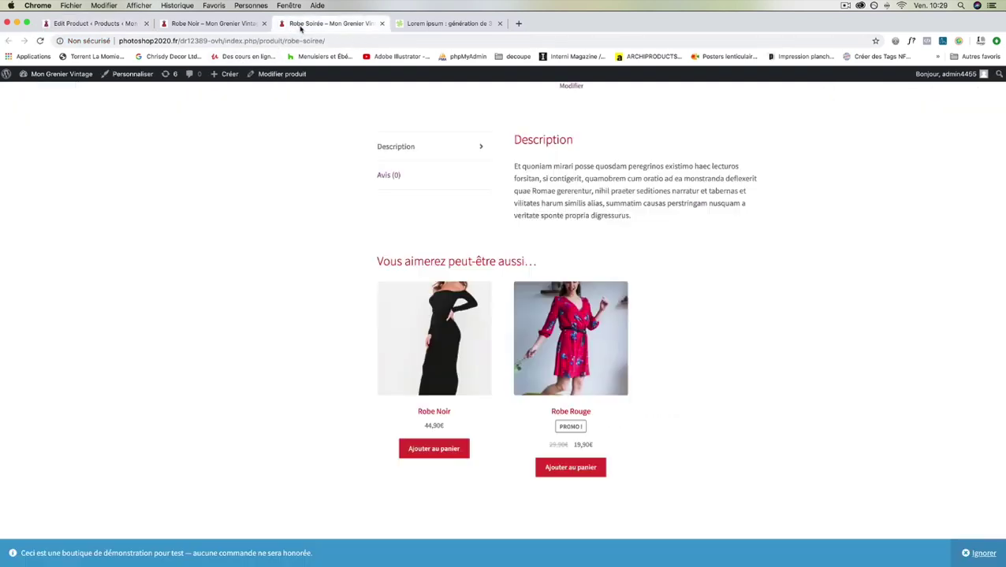
left_click(40, 40)
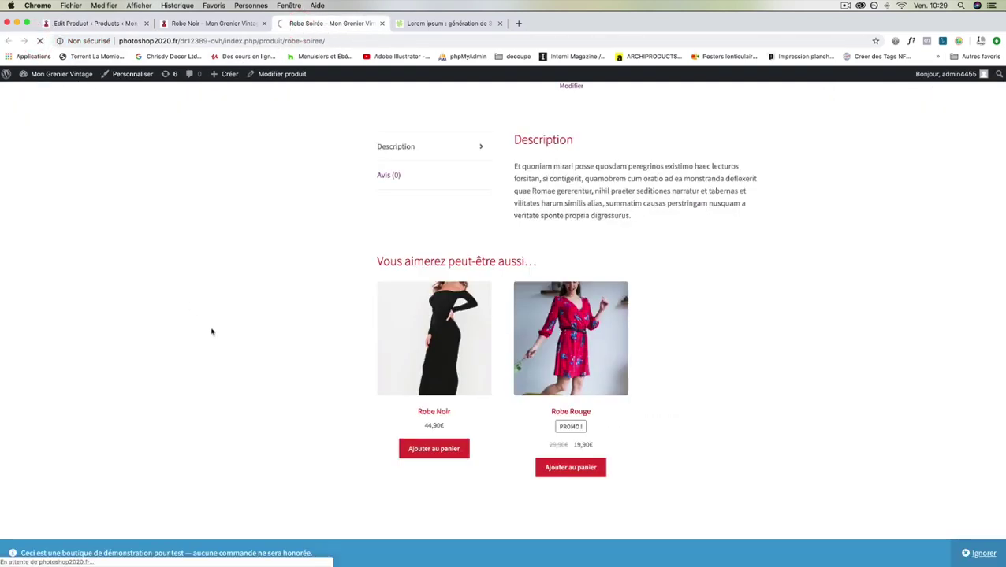
scroll(214, 327, "up", 10)
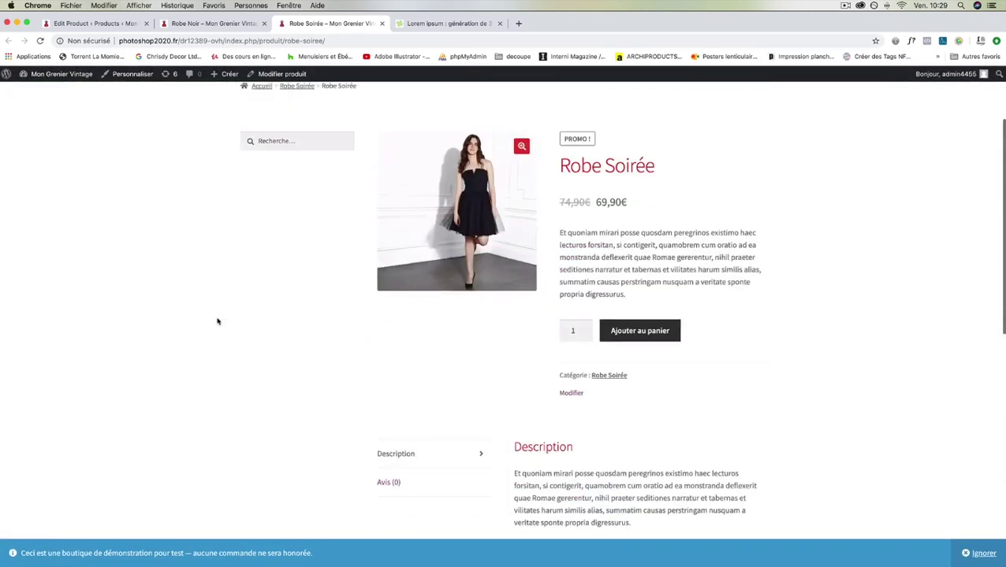
scroll(218, 322, "down", 2)
Step: Remove Robe Noir and Robe Rouge from the Montée en gamme products of Robe Soirée and update the product
left_click(101, 23)
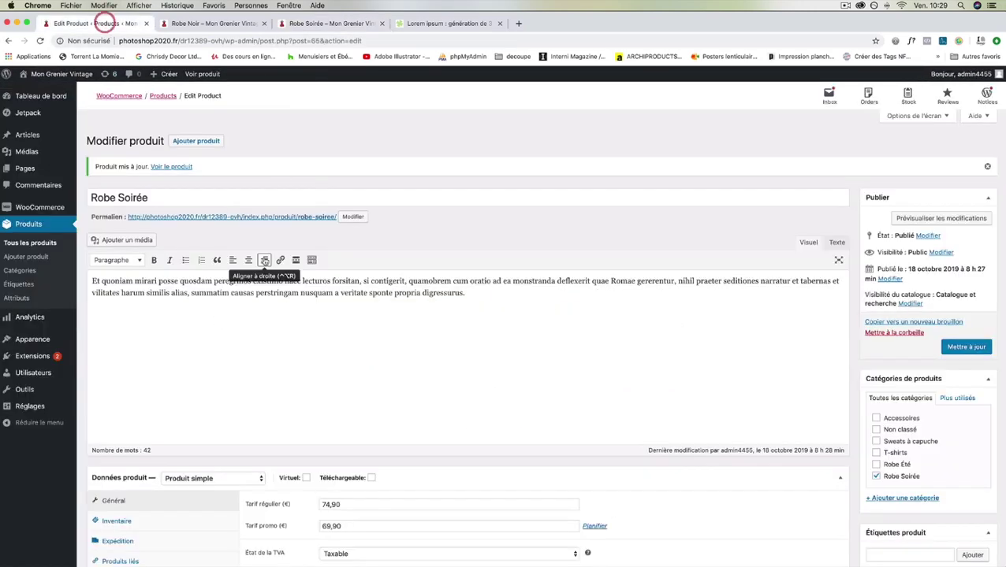
scroll(373, 331, "down", 5)
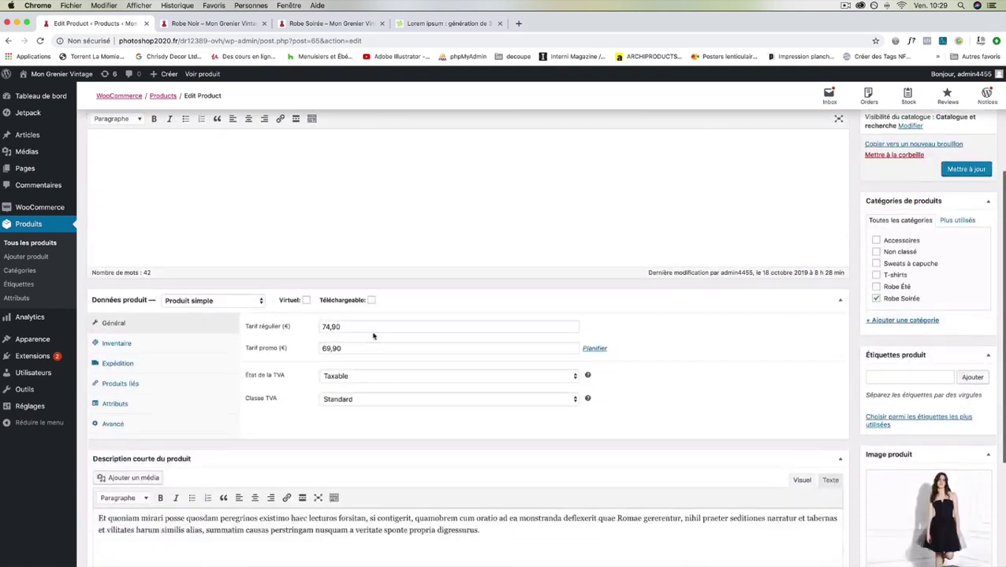
left_click(121, 300)
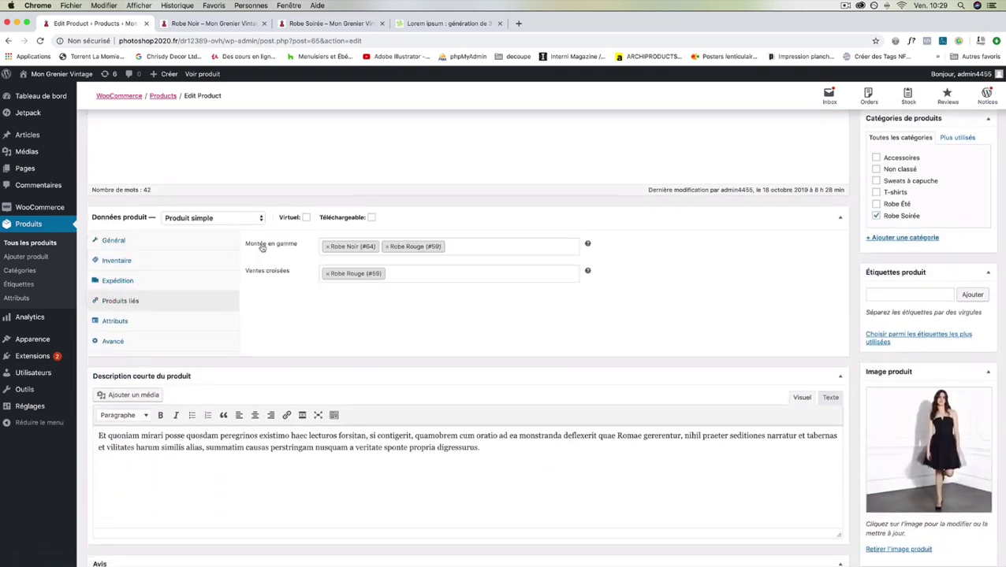
left_click(328, 246)
left_click(328, 246)
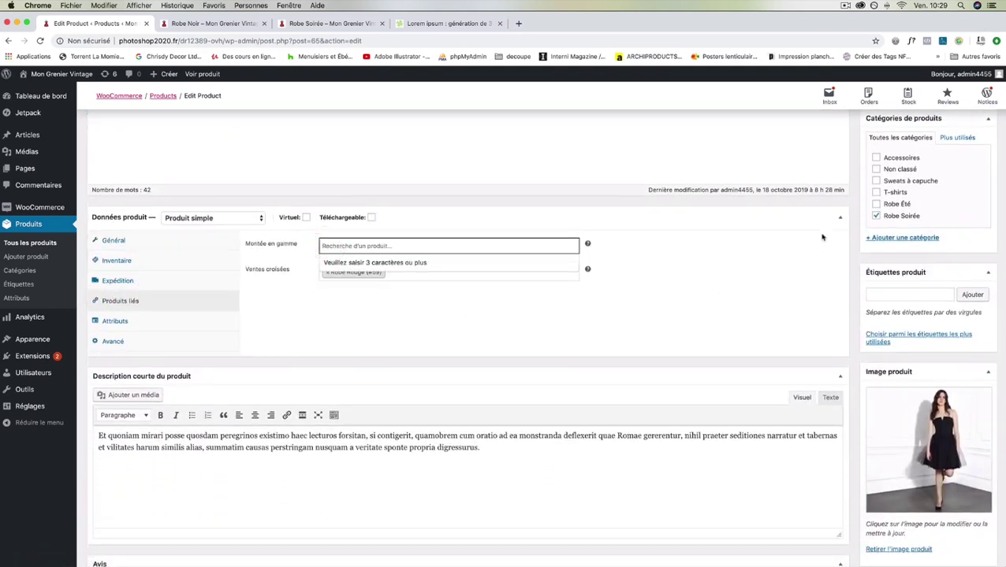
scroll(978, 291, "up", 5)
left_click(965, 348)
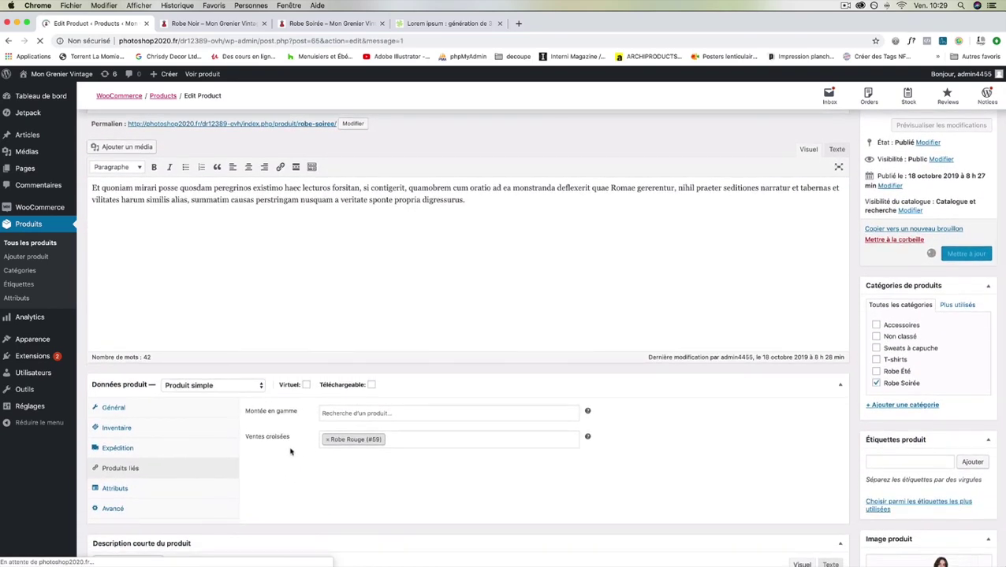
Step: Reload the Robe Soirée shop page and check the area below the description for suggested products
left_click(299, 23)
left_click(25, 40)
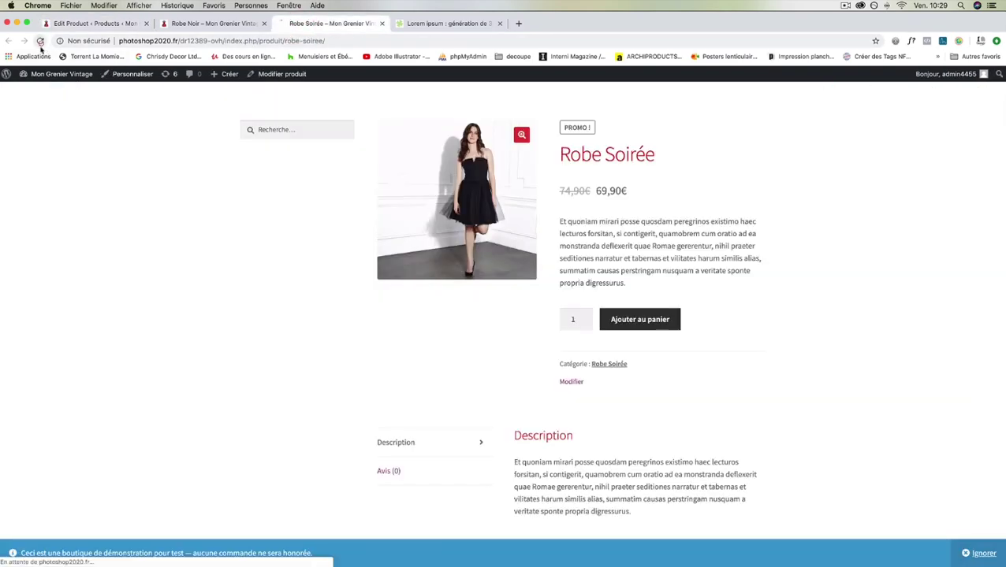
scroll(201, 297, "down", 5)
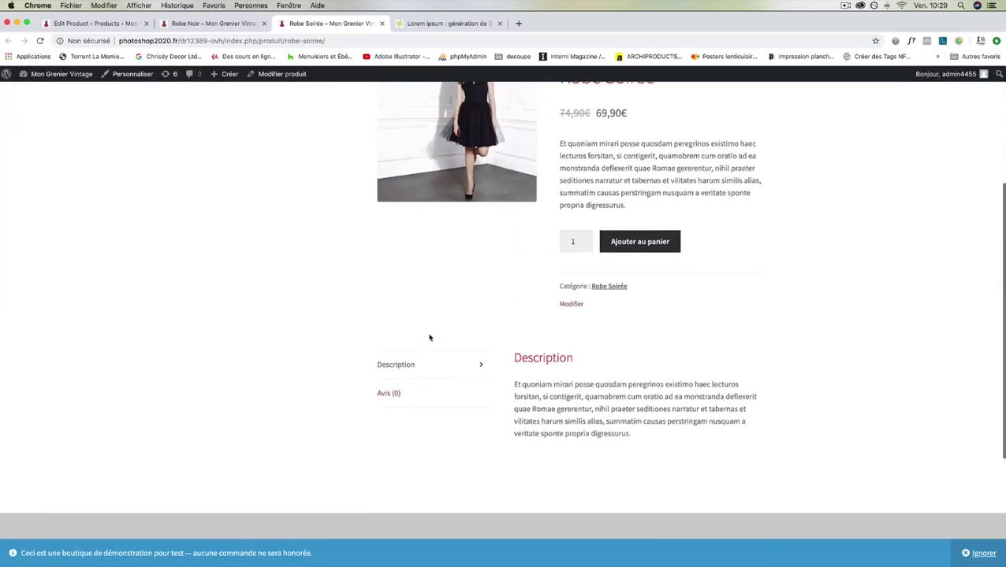
scroll(430, 338, "down", 3)
scroll(430, 338, "up", 10)
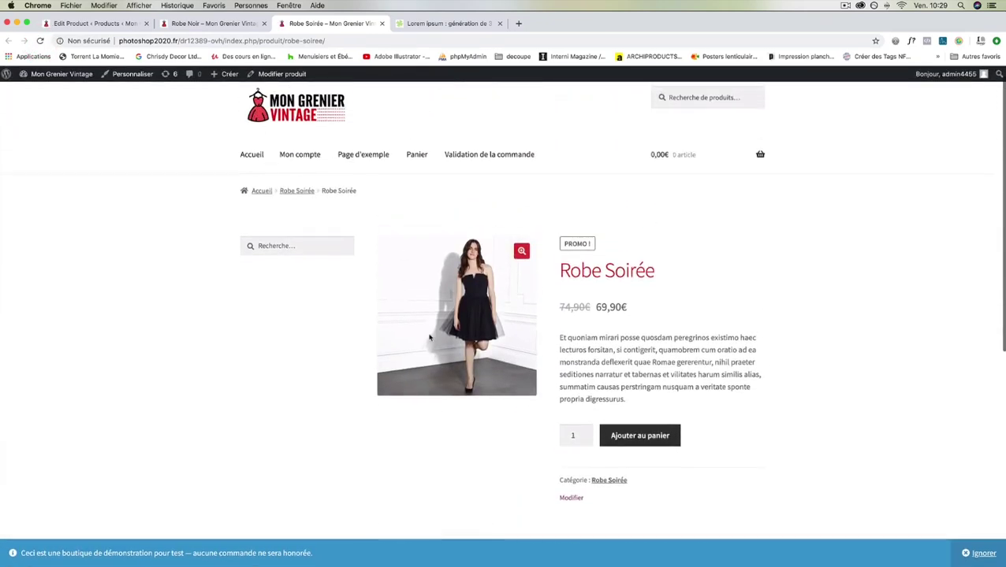
scroll(429, 338, "down", 5)
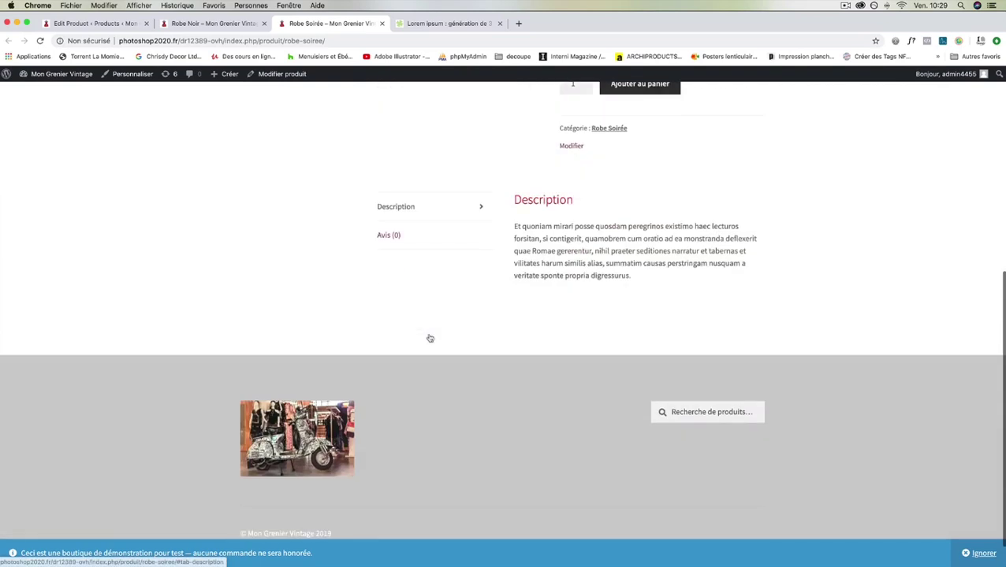
scroll(430, 338, "up", 2)
Step: Return to editing the Robe Soirée product and show its linked products settings
left_click(97, 23)
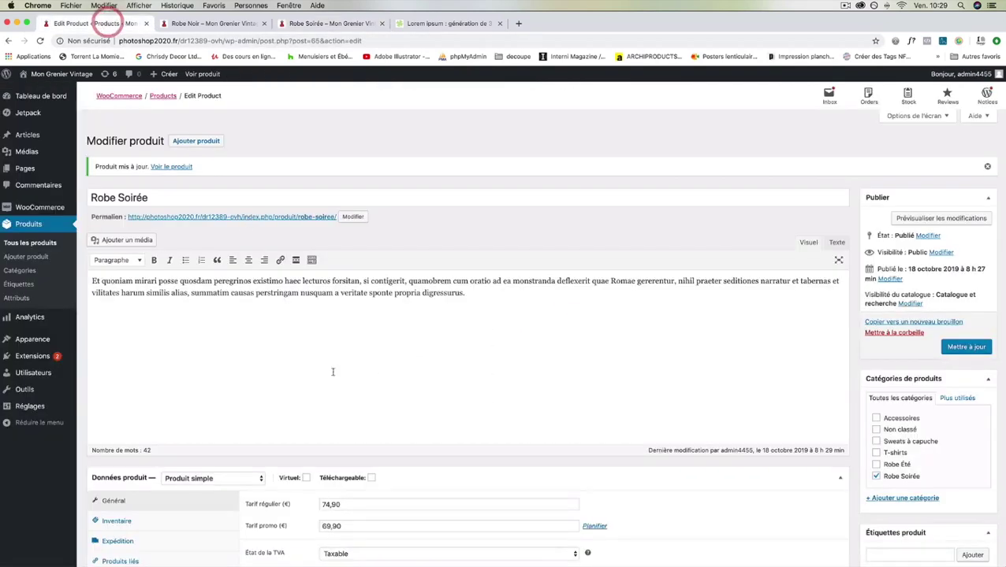
scroll(340, 383, "down", 3)
left_click(151, 424)
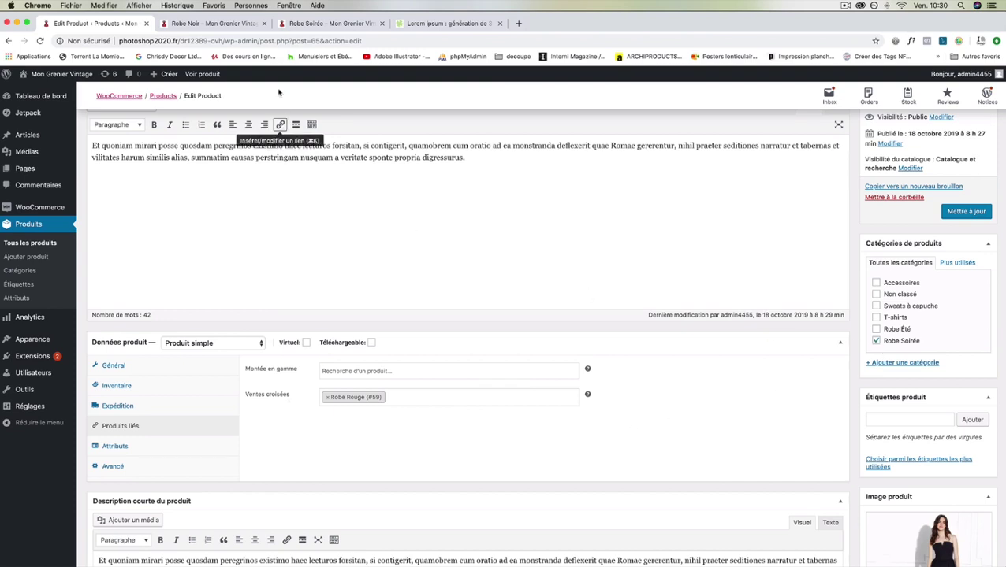
Step: Compare the category and Produits apparentés section of the Robe Noir page with the Robe Soirée shop page
left_click(202, 24)
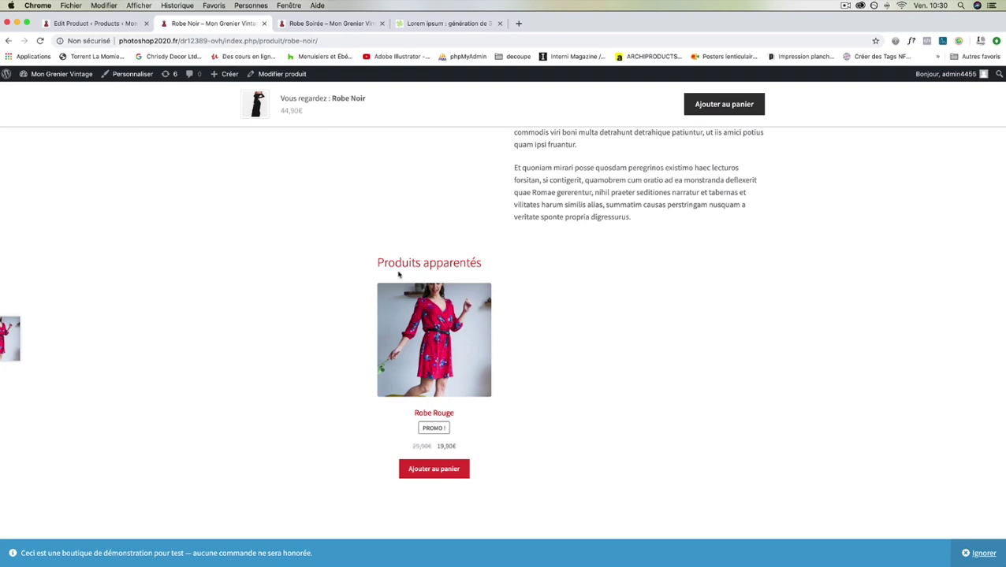
scroll(418, 272, "up", 10)
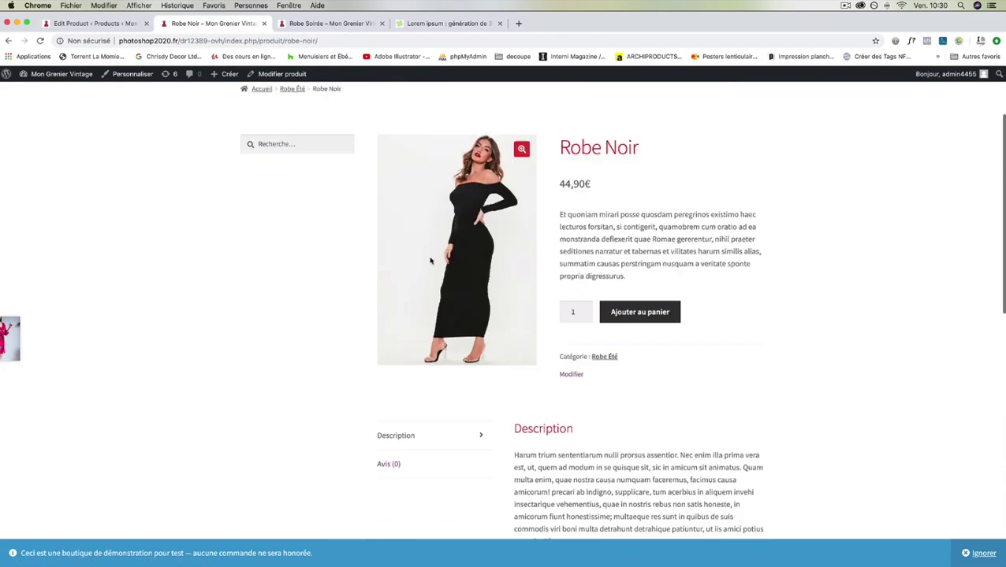
scroll(430, 261, "up", 2)
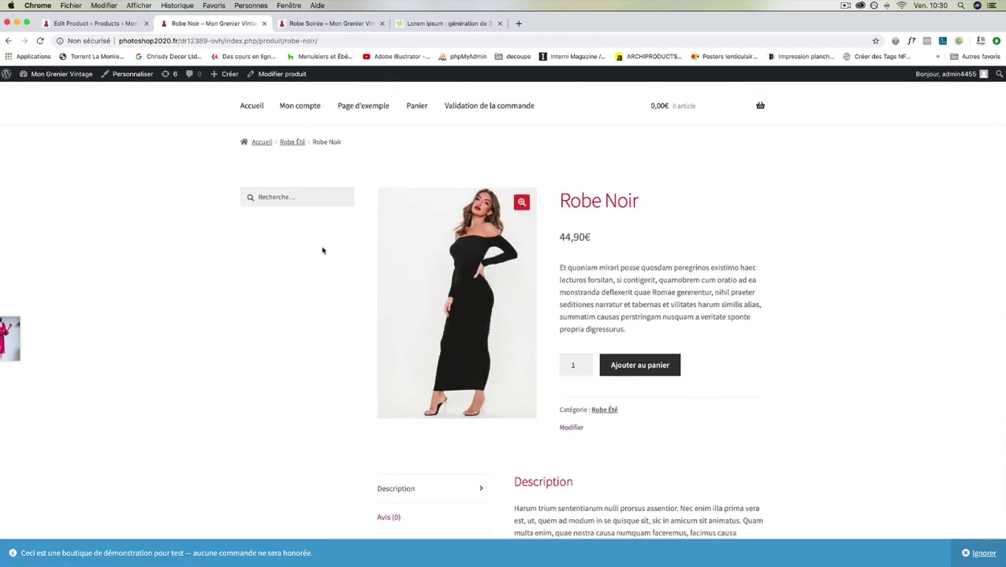
scroll(323, 251, "down", 8)
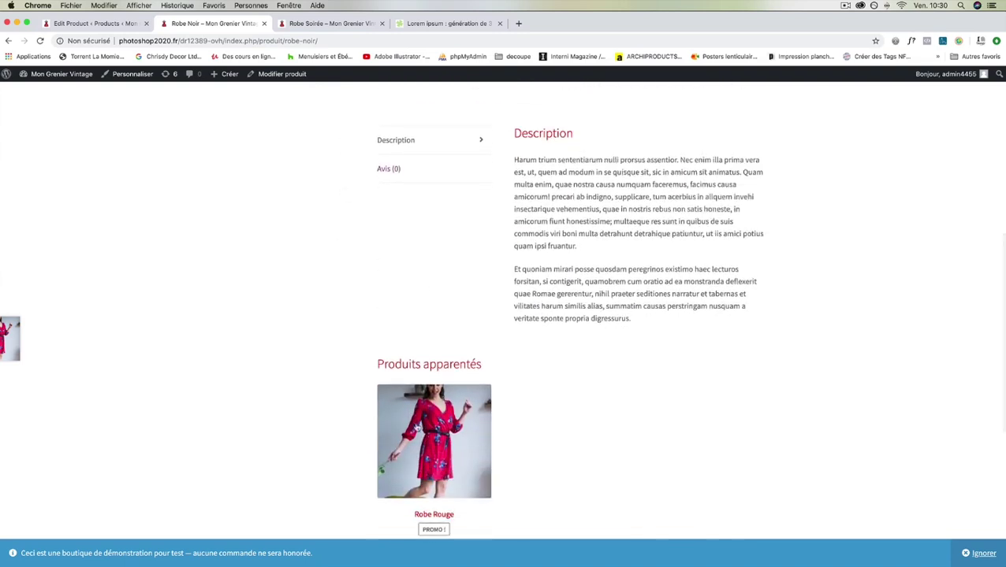
left_click(327, 24)
scroll(551, 237, "up", 4)
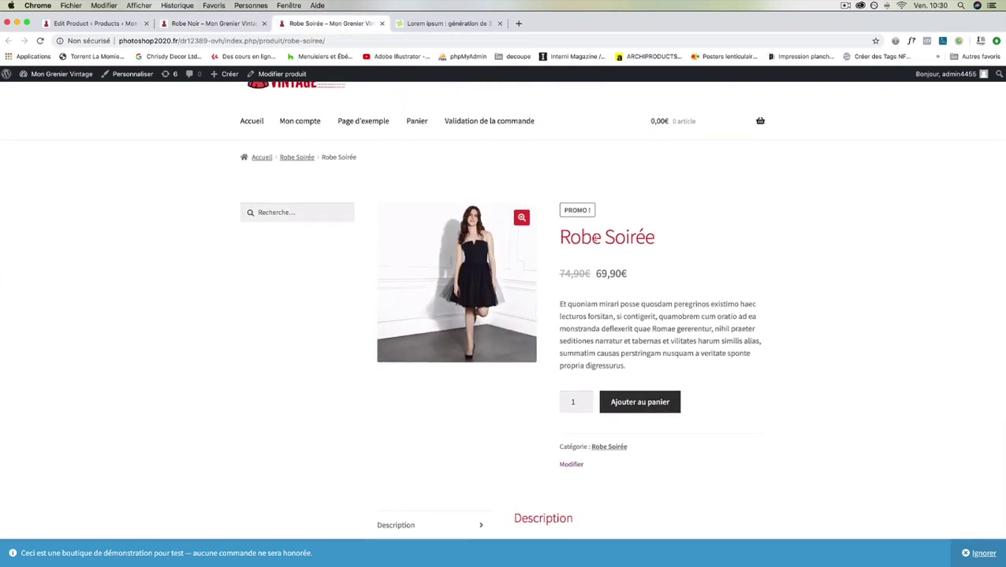
scroll(651, 280, "down", 5)
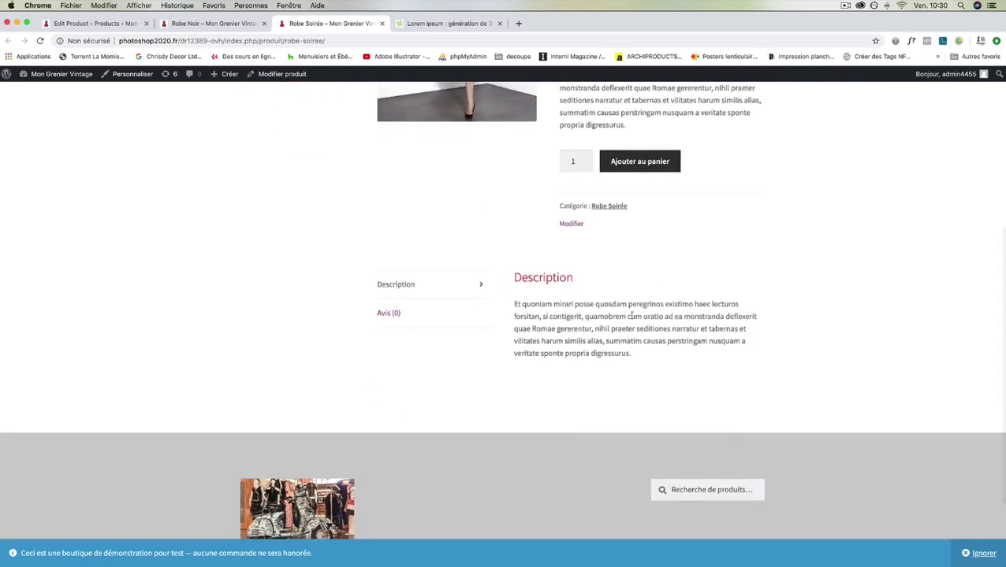
scroll(591, 276, "up", 3)
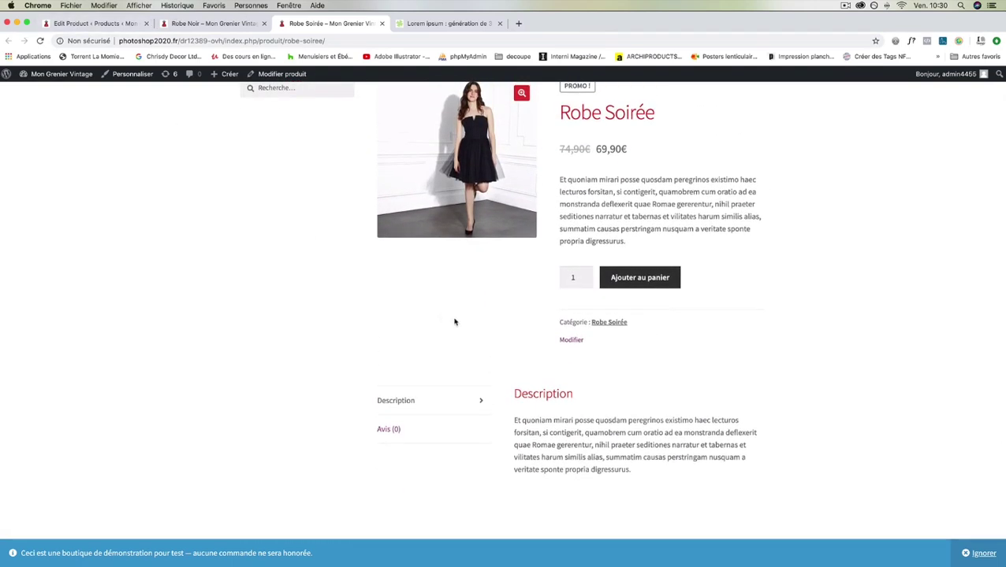
scroll(543, 443, "down", 2)
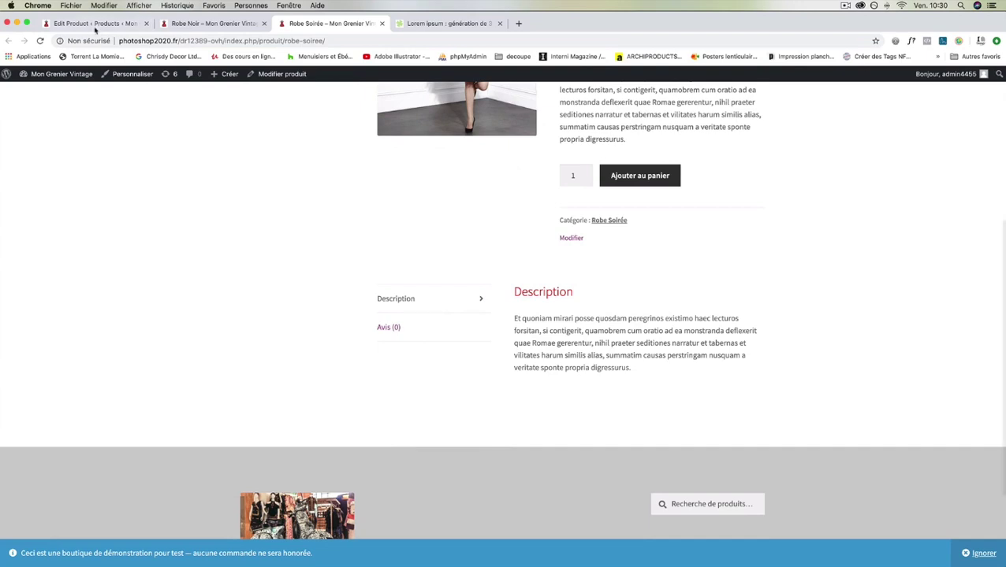
Step: Remove Robe Rouge from the Ventes croisées of the Robe Soirée product
left_click(94, 25)
scroll(389, 277, "down", 2)
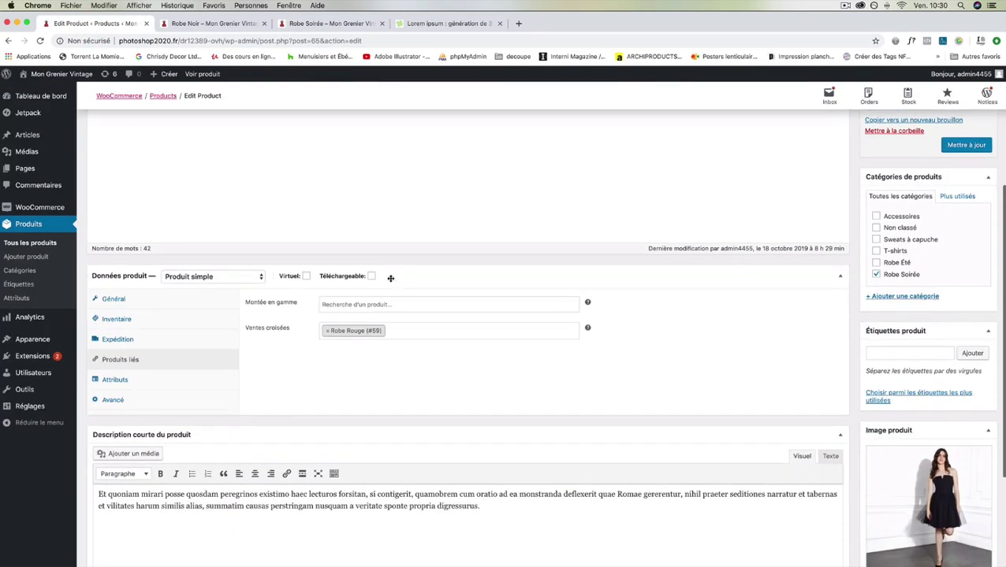
left_click(326, 331)
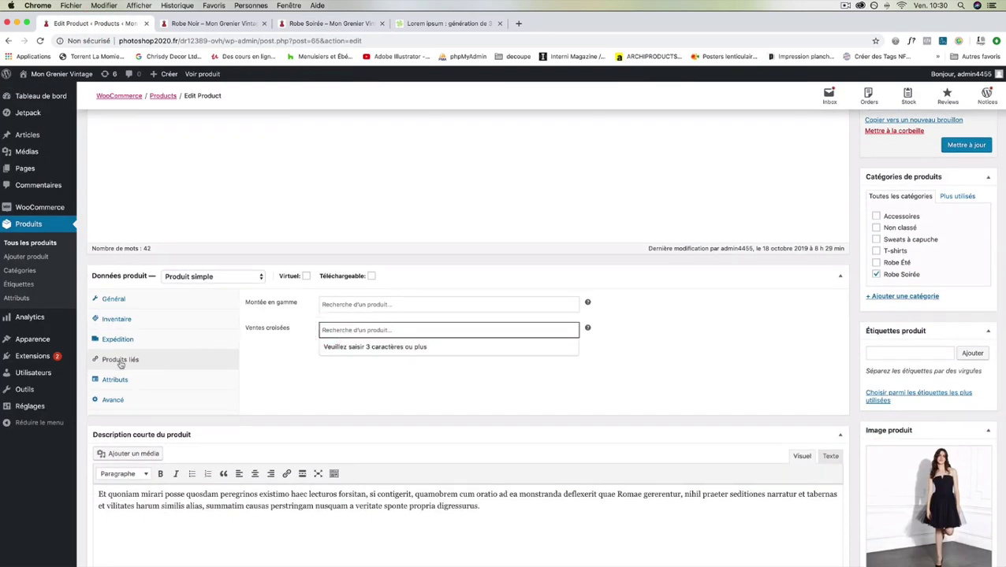
left_click(347, 306)
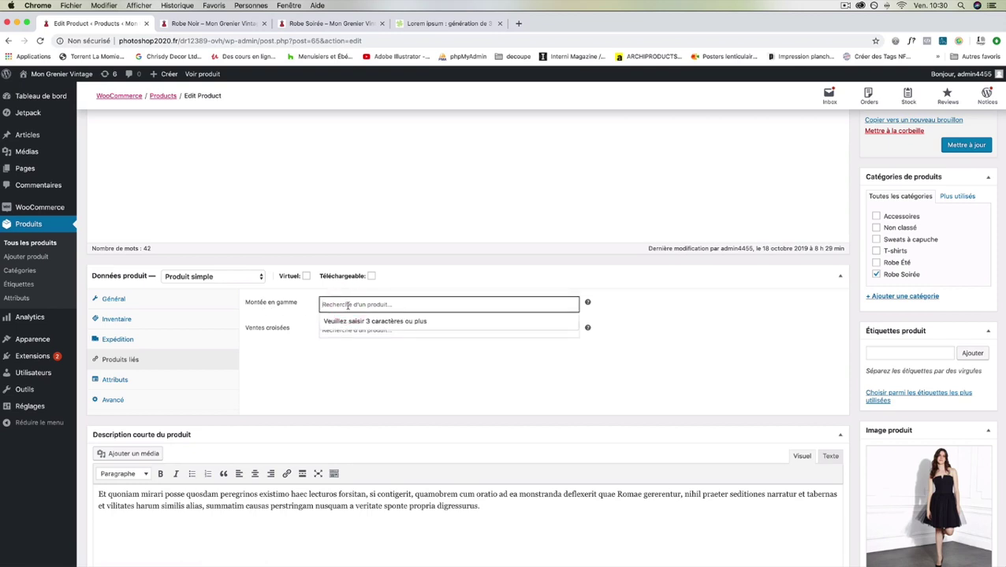
left_click(333, 343)
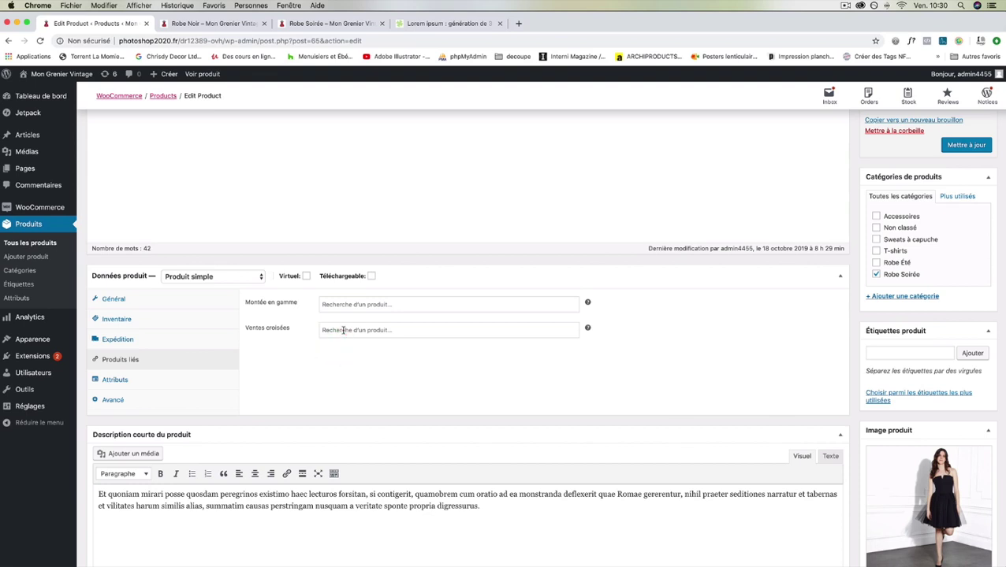
scroll(343, 330, "up", 5)
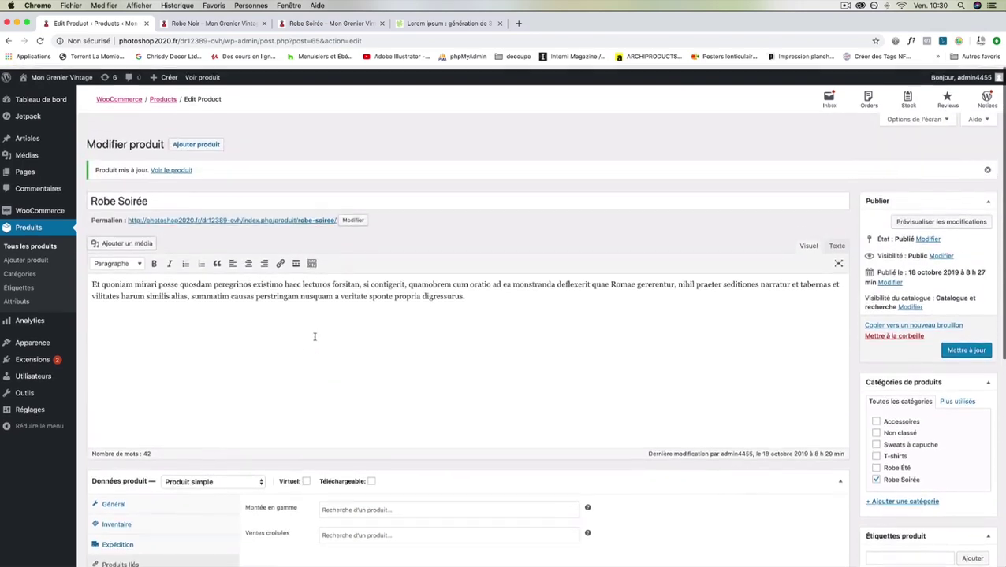
scroll(321, 336, "down", 3)
scroll(359, 401, "down", 1)
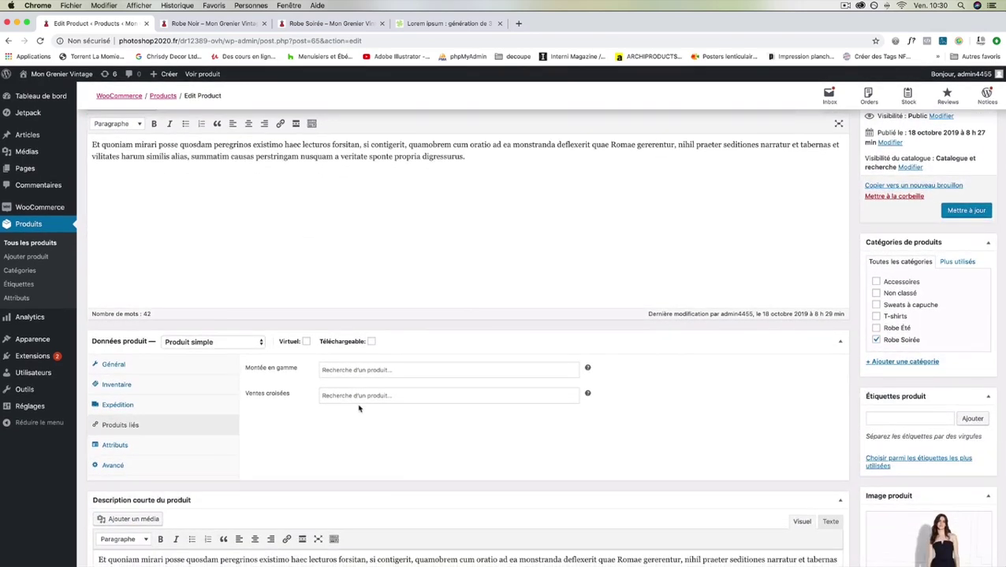
scroll(359, 408, "up", 1)
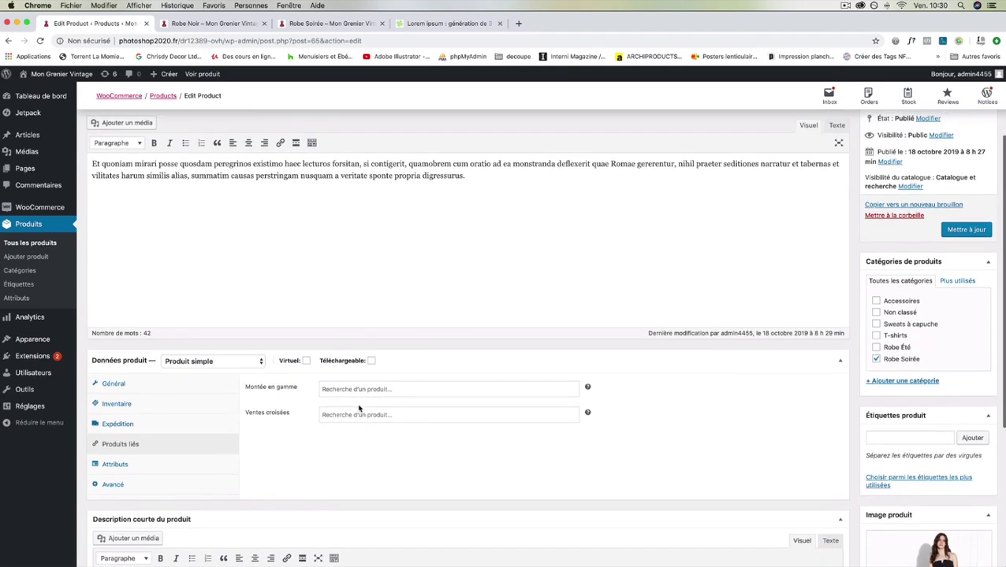